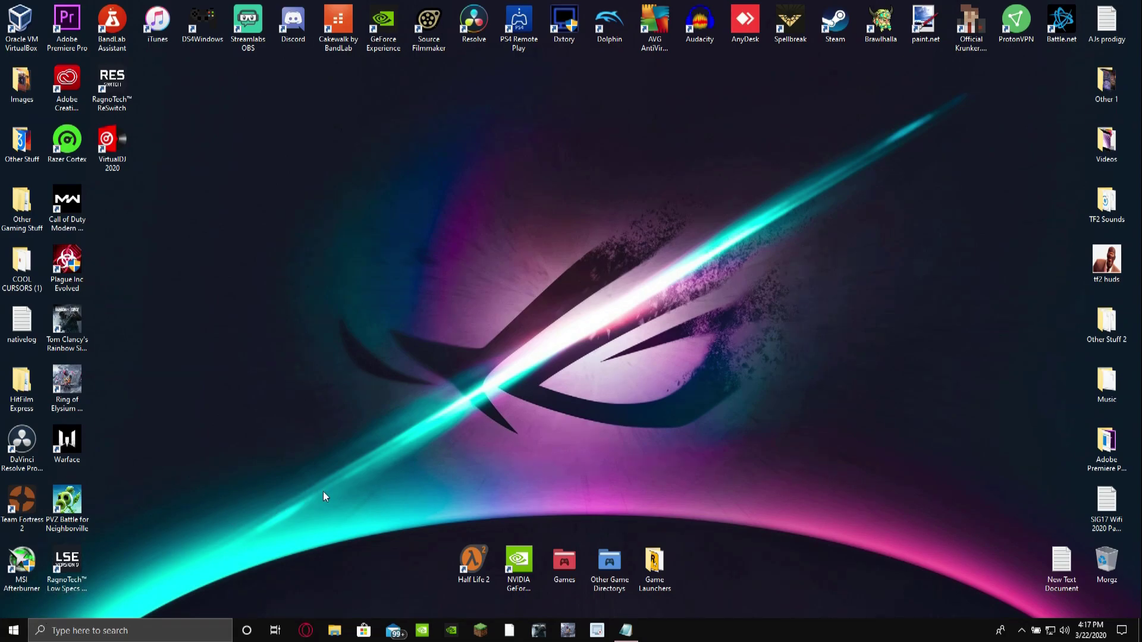
Go to Update & Security and start downloading the pending .NET Framework update (KB4537572)
key("super")
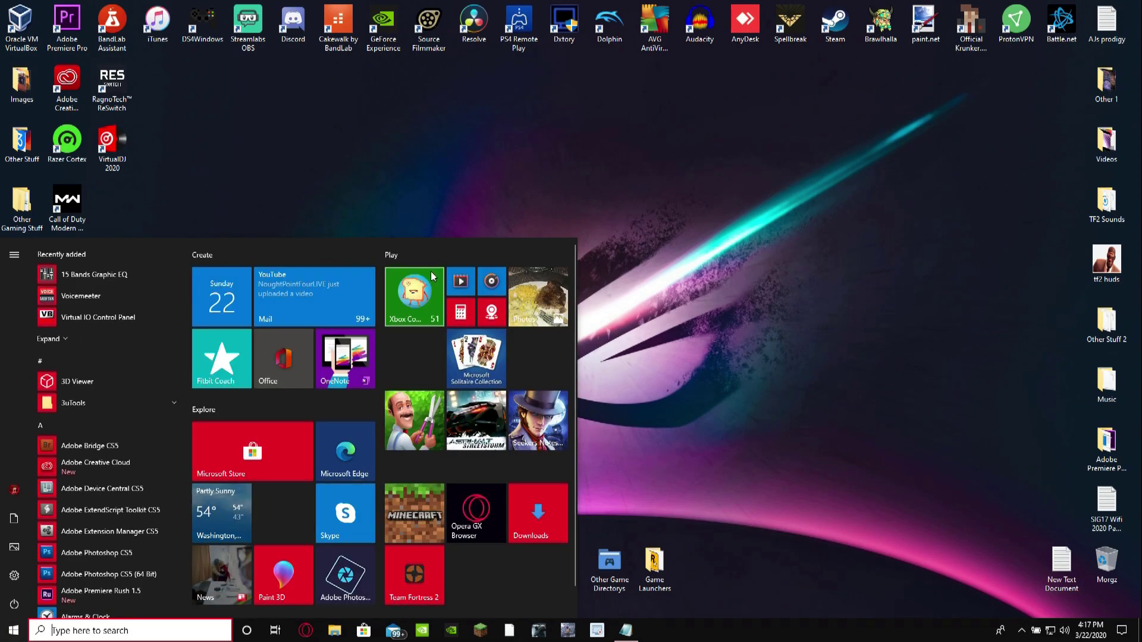
left_click(14, 576)
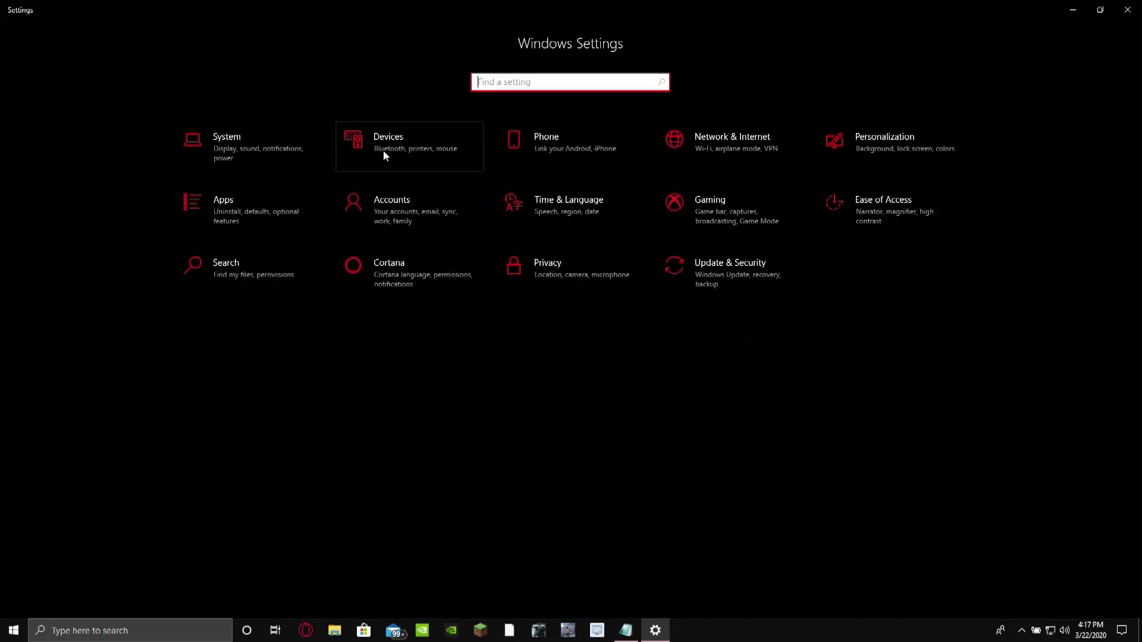
left_click(739, 296)
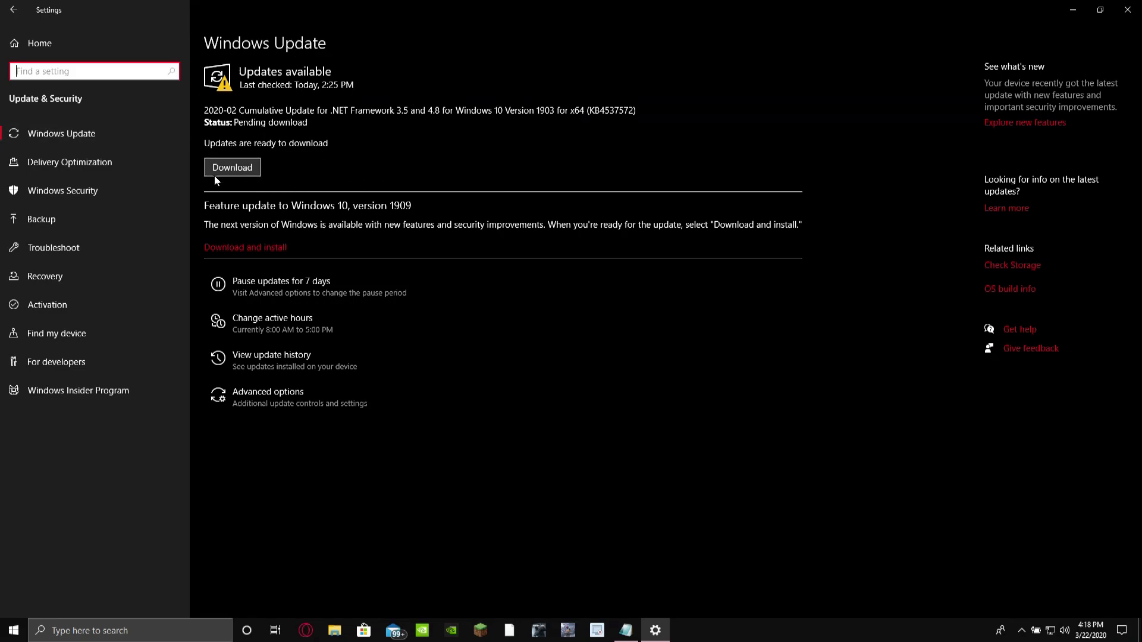
left_click(241, 168)
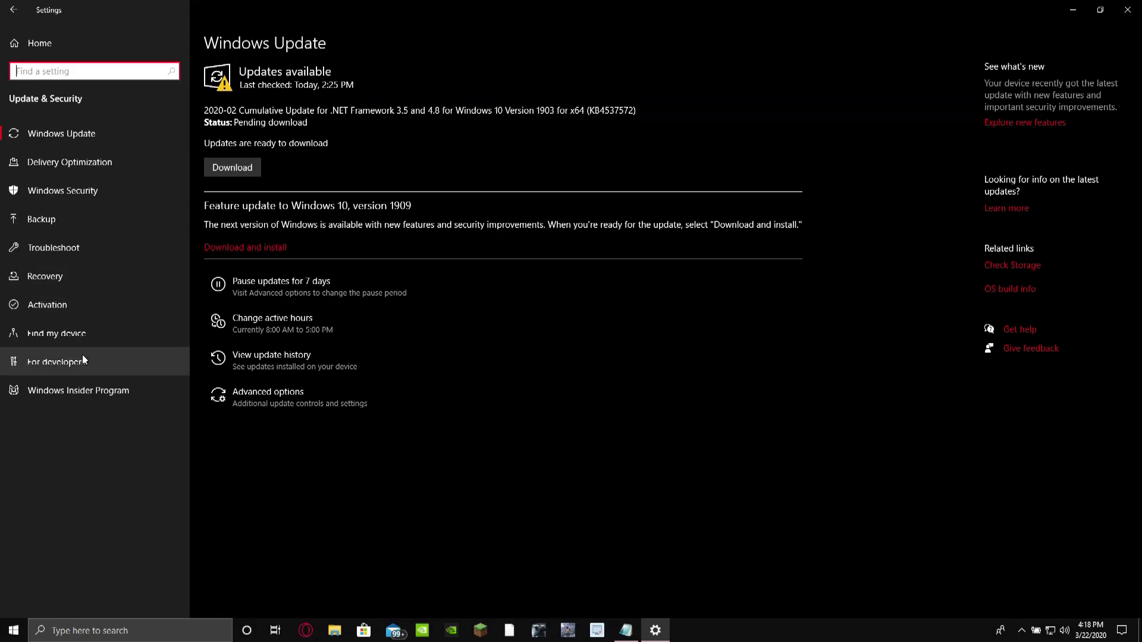
Expand the Windows Store Apps troubleshooter on the Troubleshoot page
left_click(78, 250)
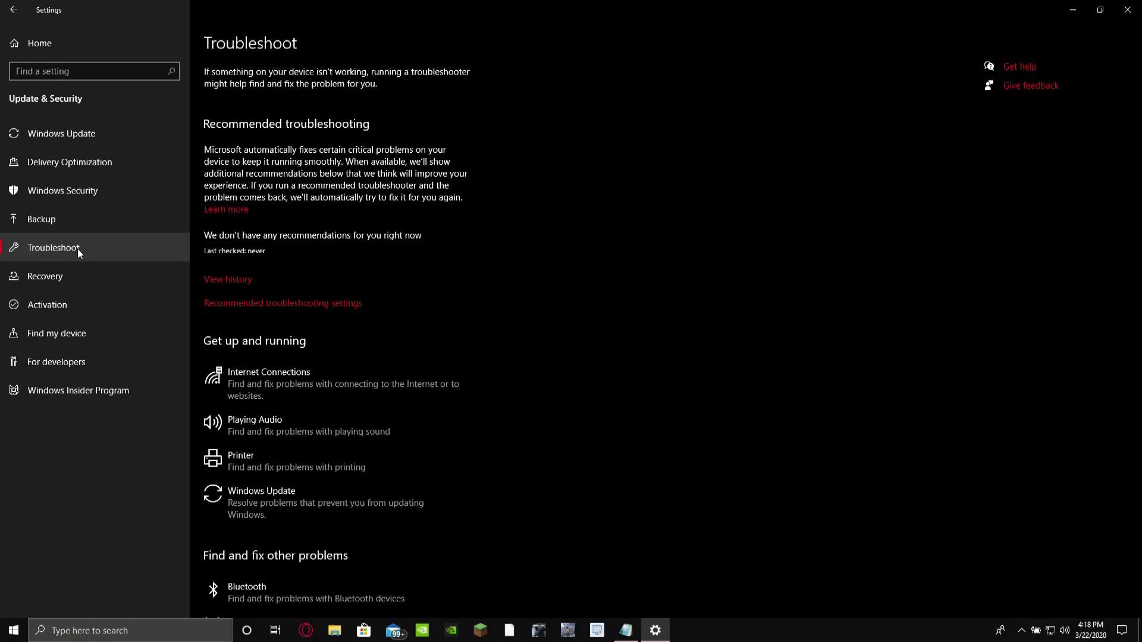
scroll(474, 393, "down", 8)
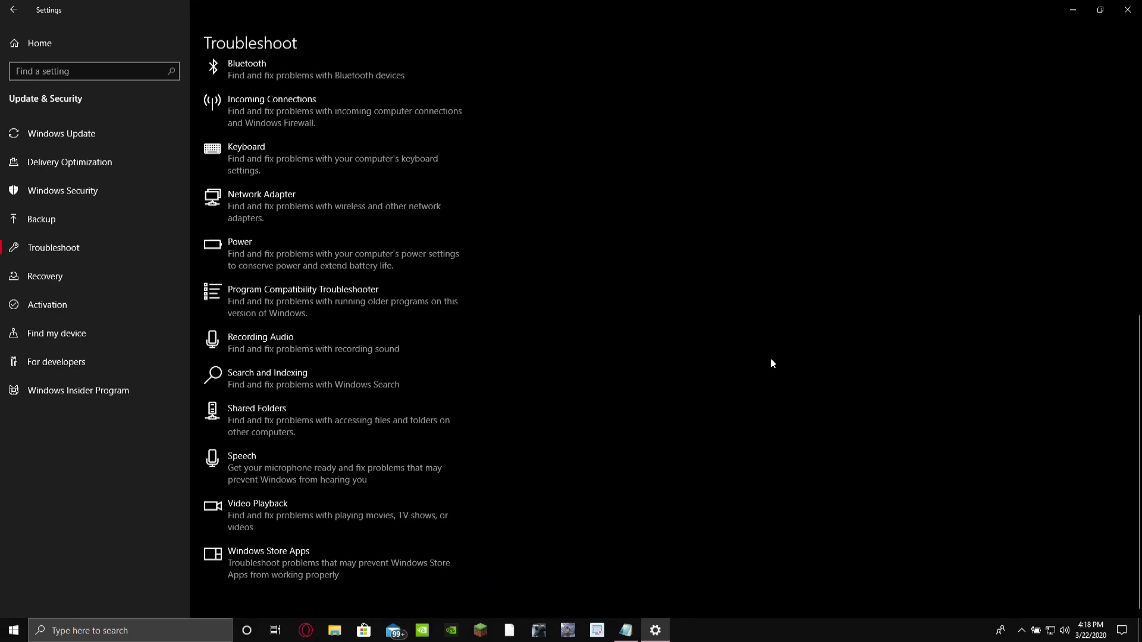
left_click(406, 570)
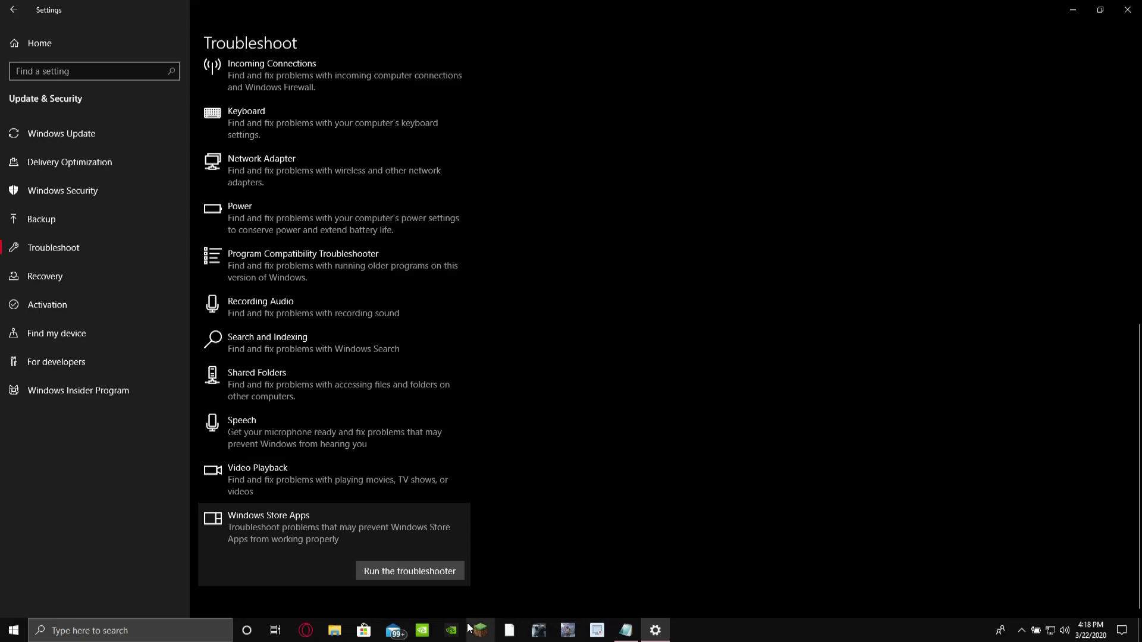
left_click(437, 570)
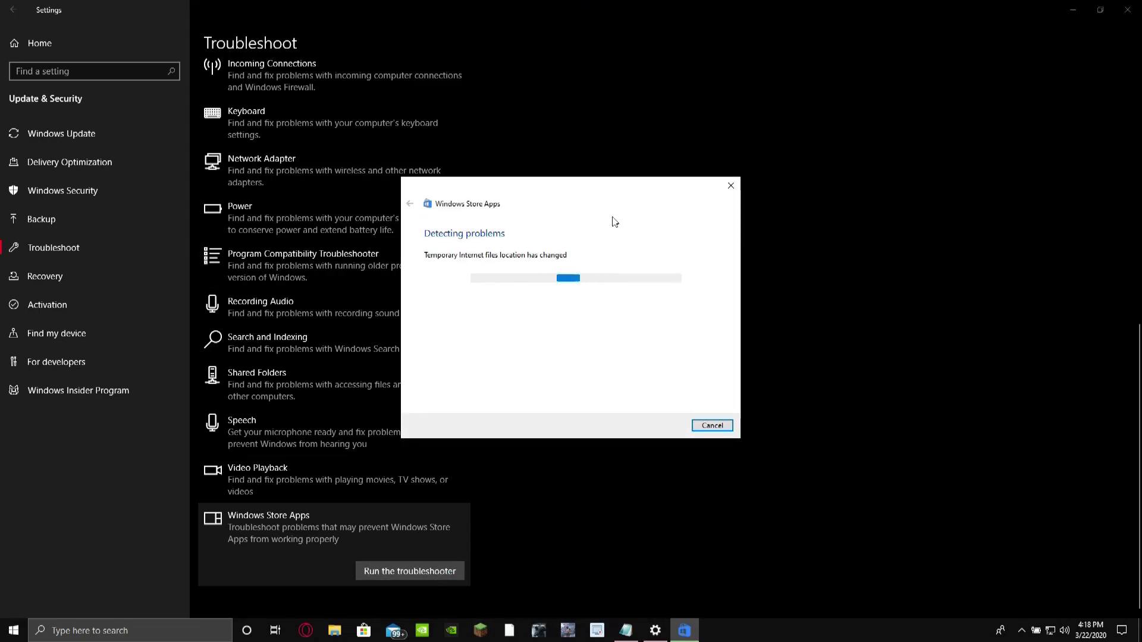
left_click(717, 429)
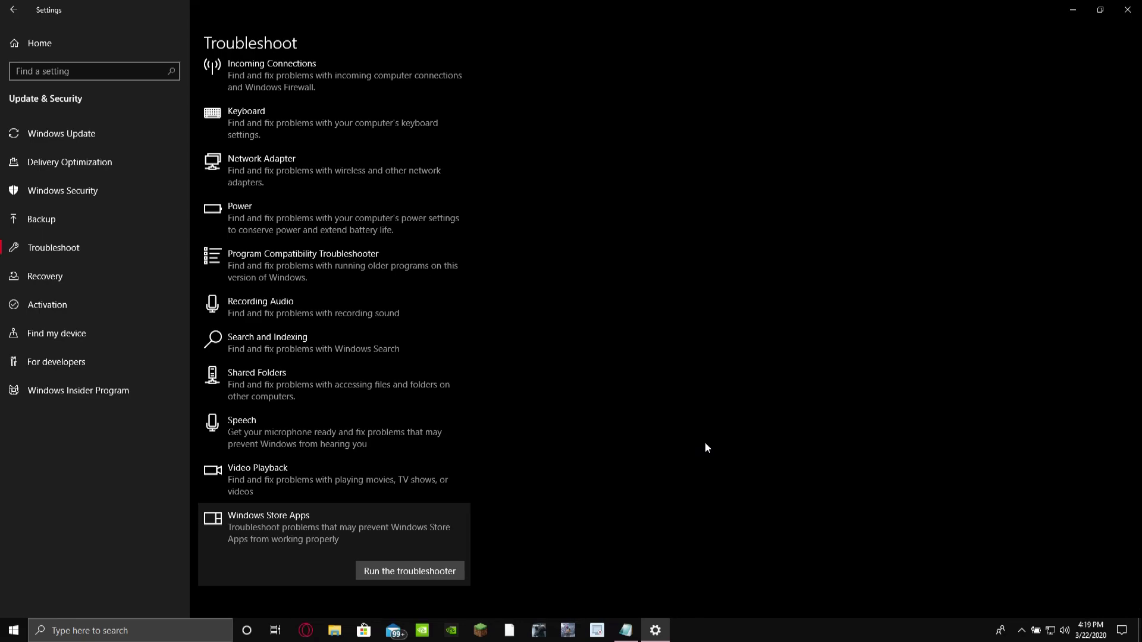
scroll(707, 443, "up", 5)
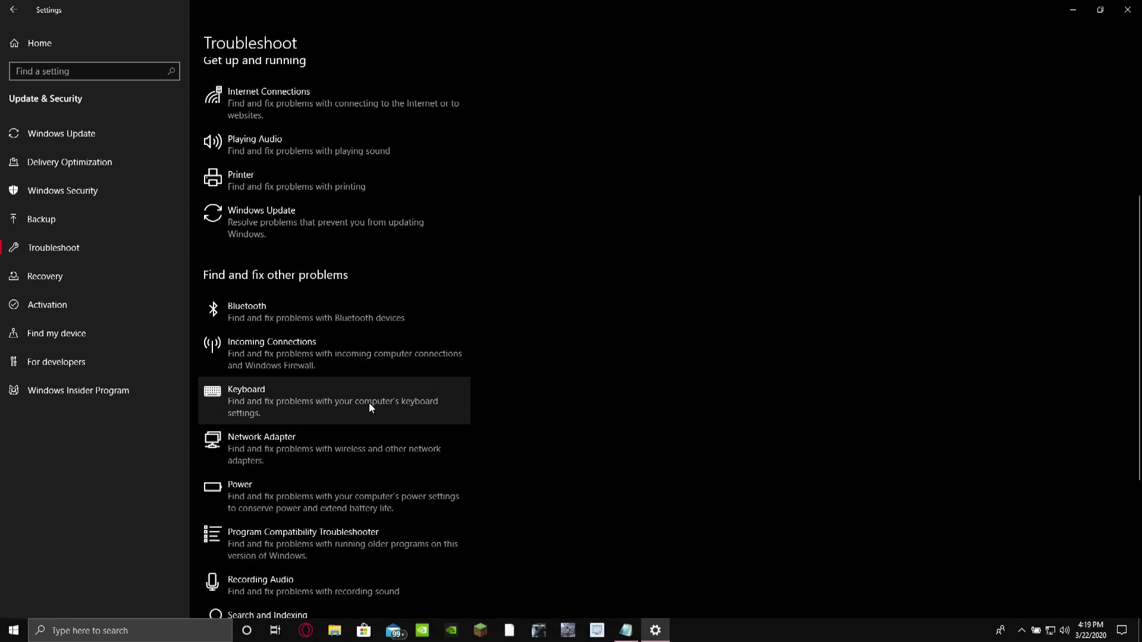
scroll(553, 276, "down", 5)
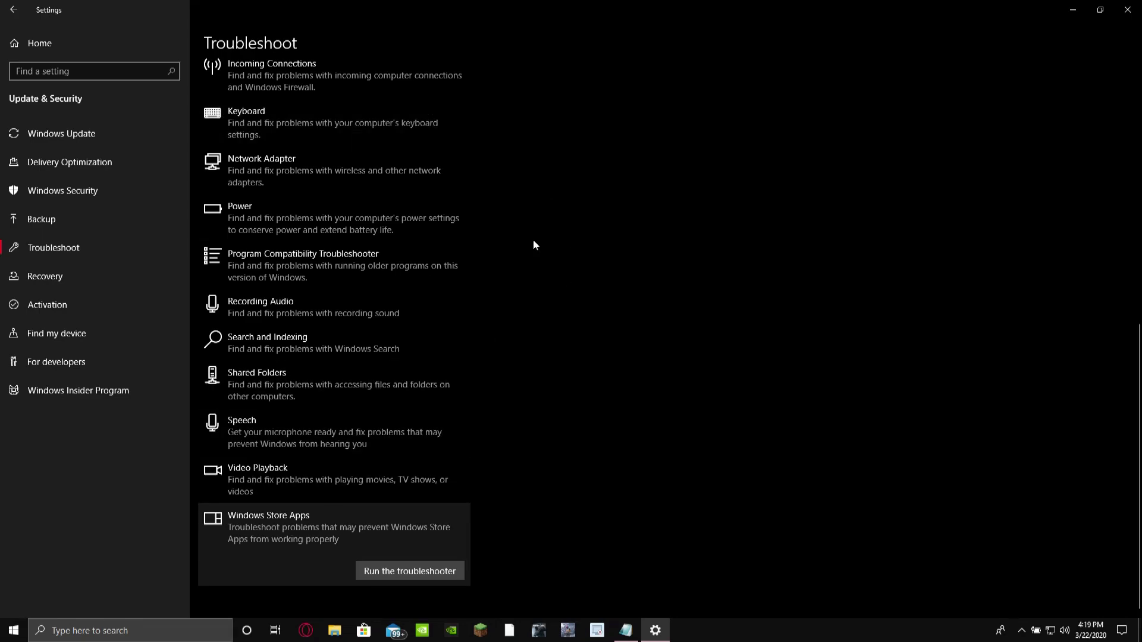
scroll(476, 500, "up", 3)
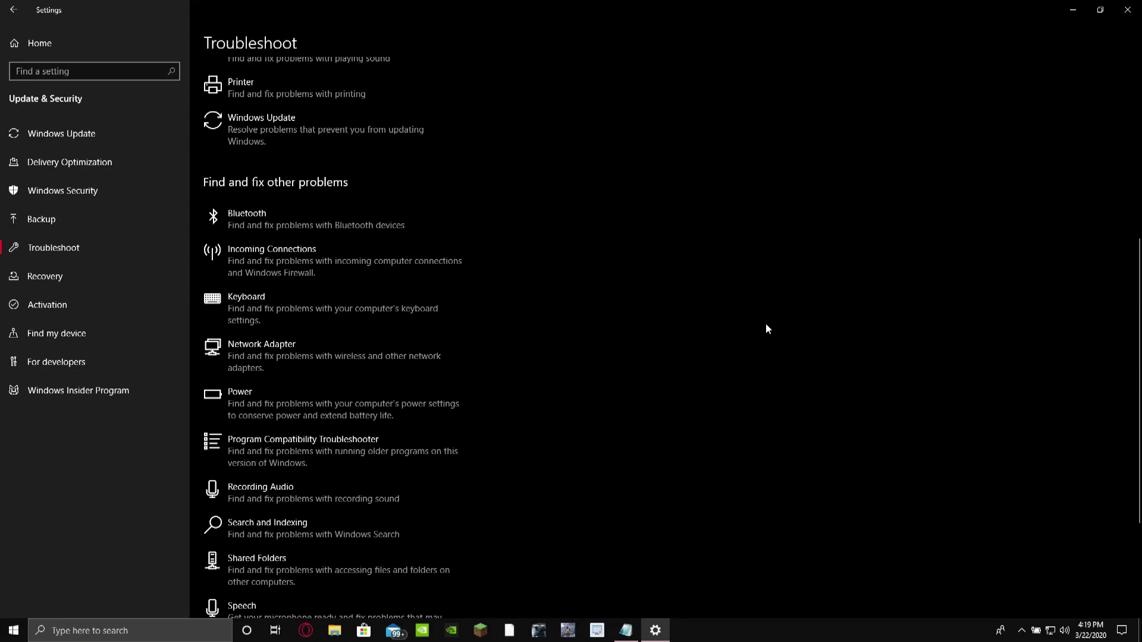
Close Settings, copy the Get-AppXPackage re-register command from Notepad, then minimize Notepad
left_click(1128, 10)
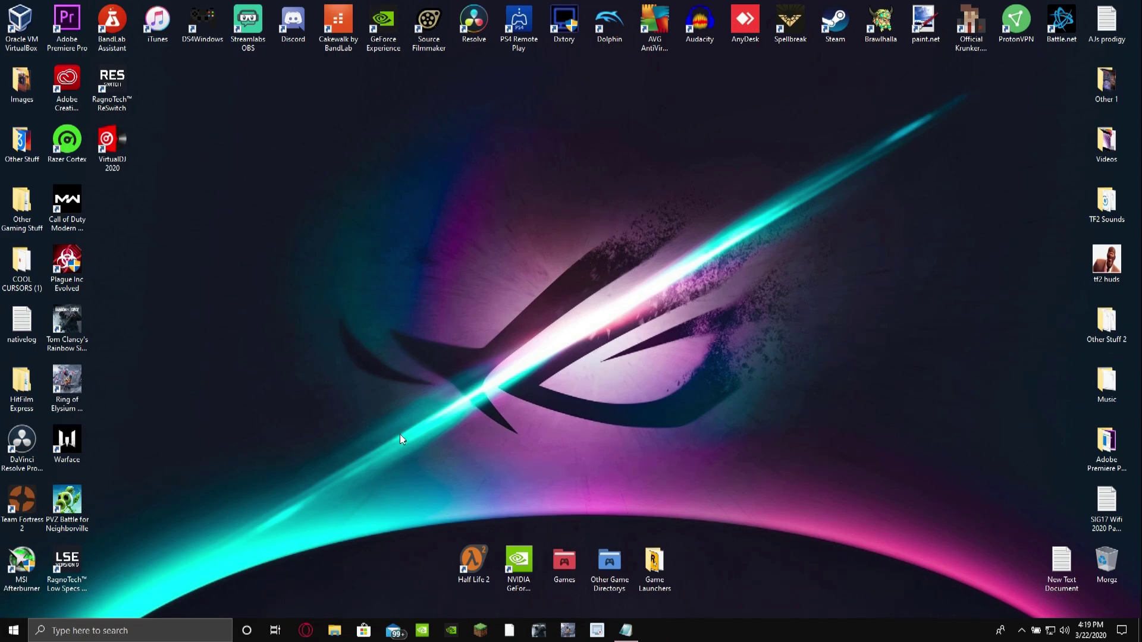
left_click(626, 630)
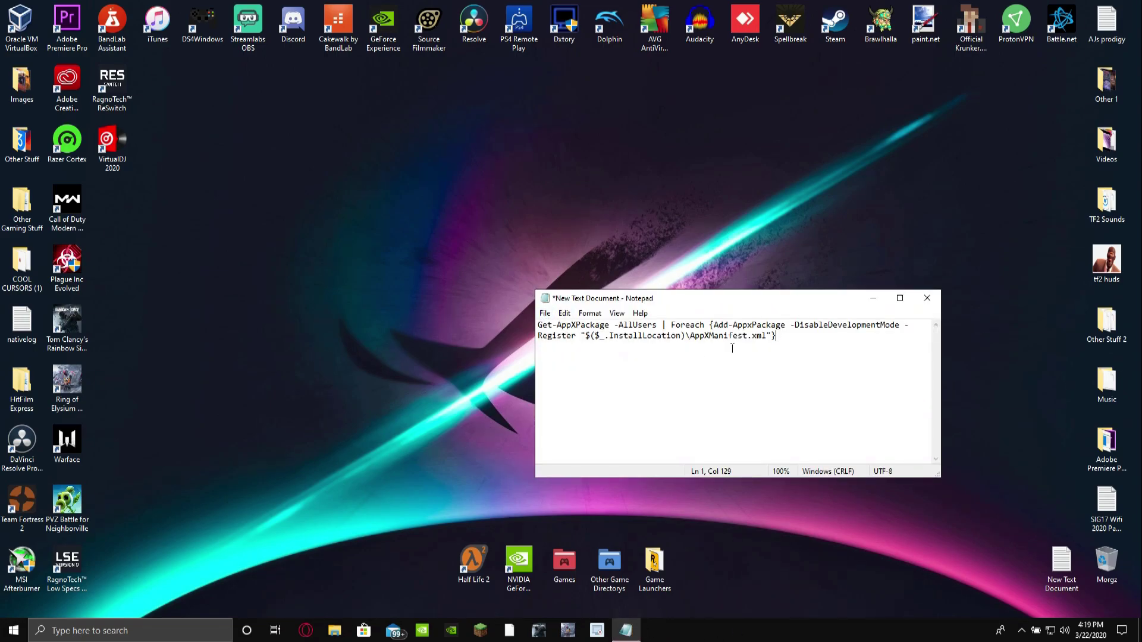
left_click_drag(797, 339, 529, 314)
right_click(554, 337)
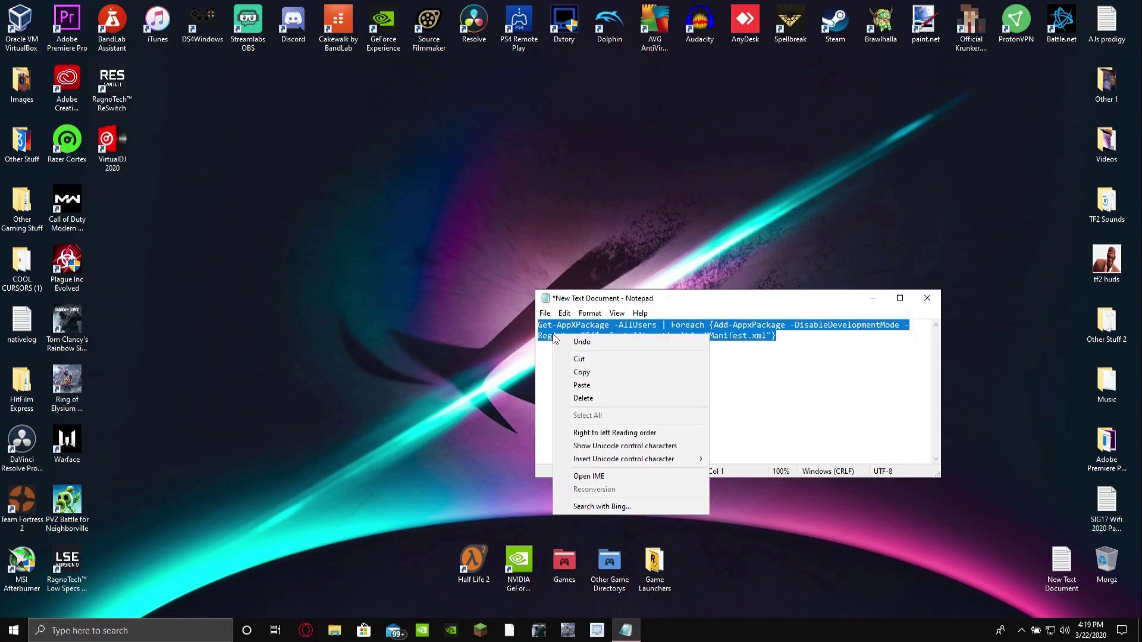
left_click(583, 373)
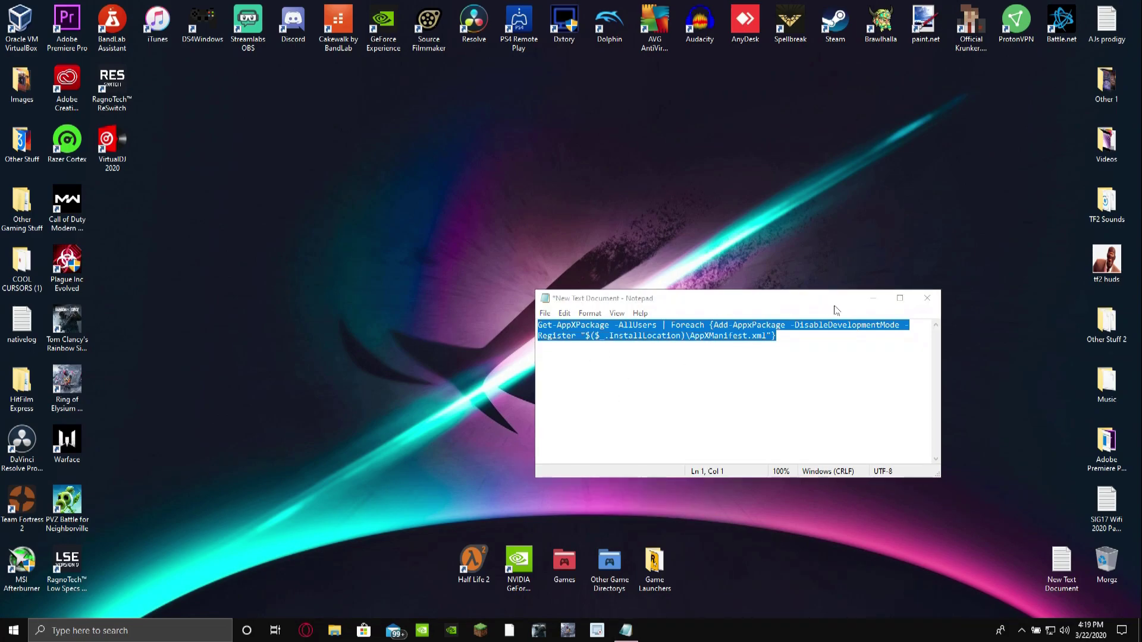
left_click(872, 298)
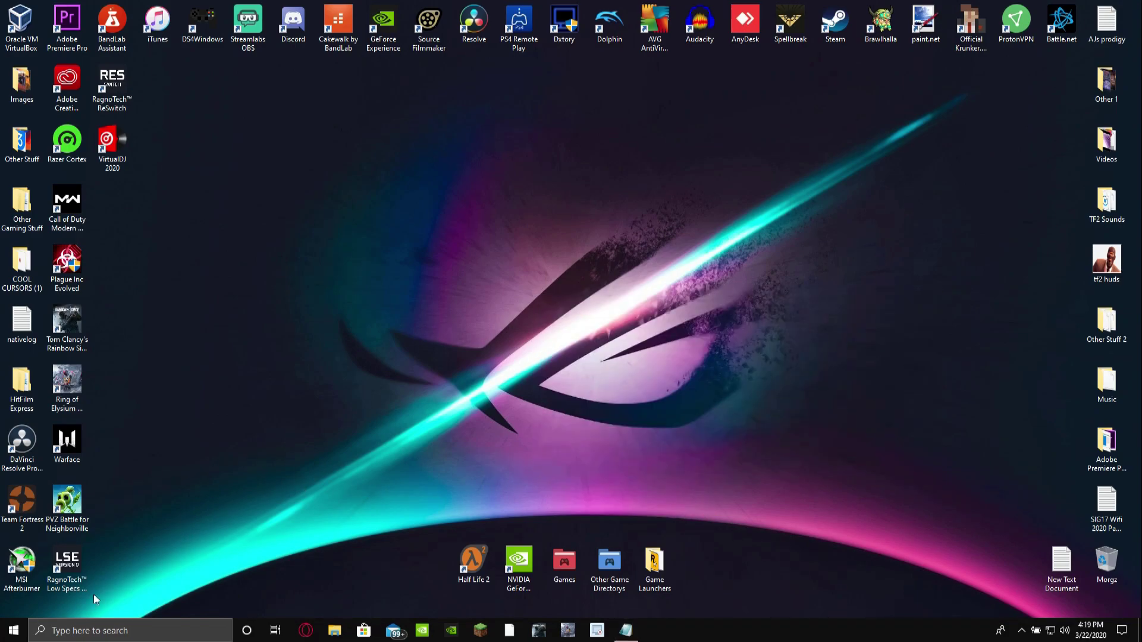
Paste the Get-AppXPackage re-register command into Windows PowerShell, then close PowerShell
left_click(13, 630)
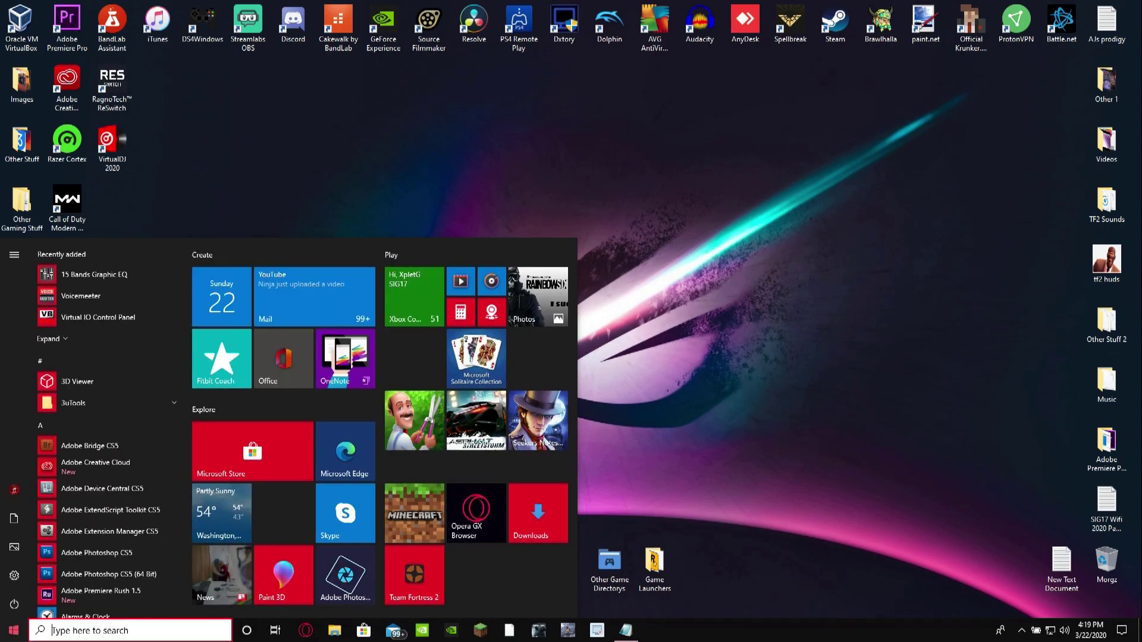
type("windows power")
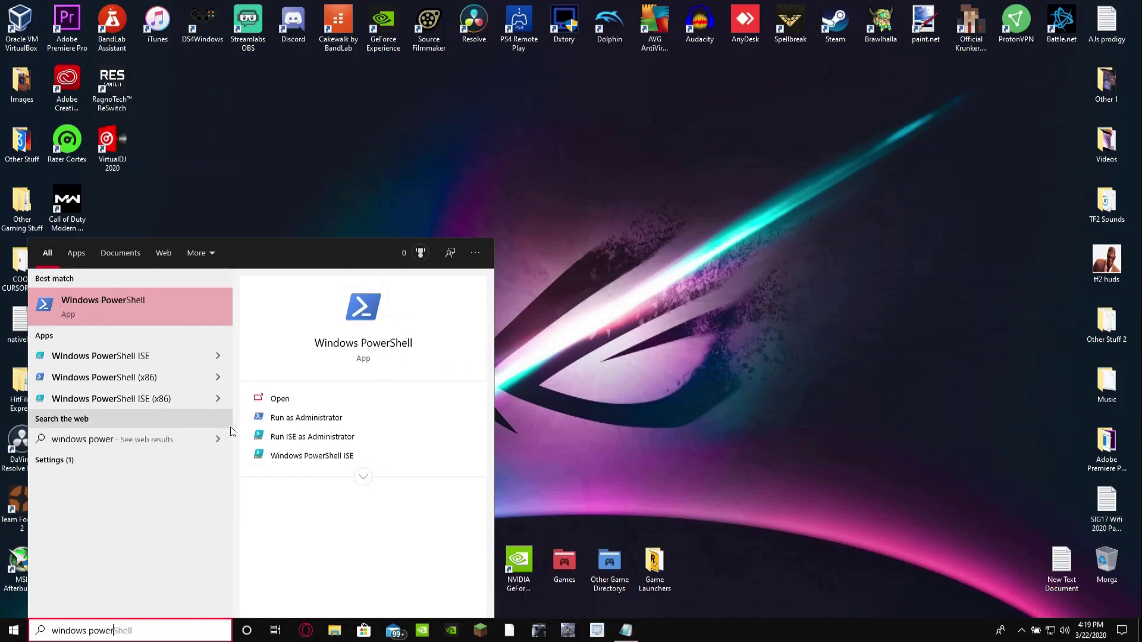
left_click(303, 403)
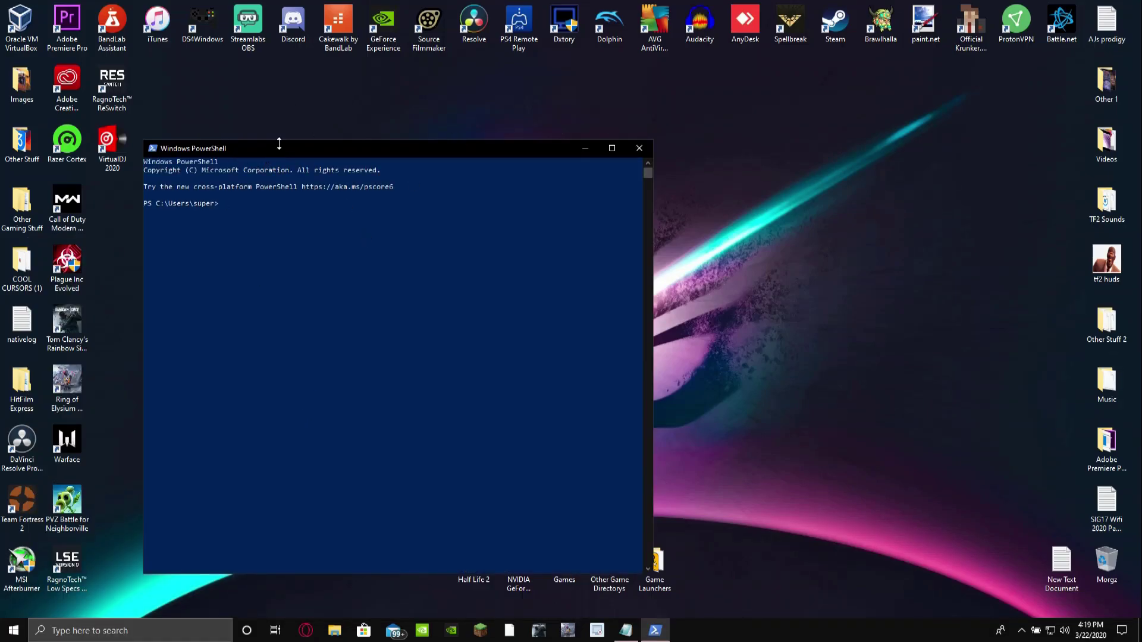
left_click(227, 208)
right_click(250, 214)
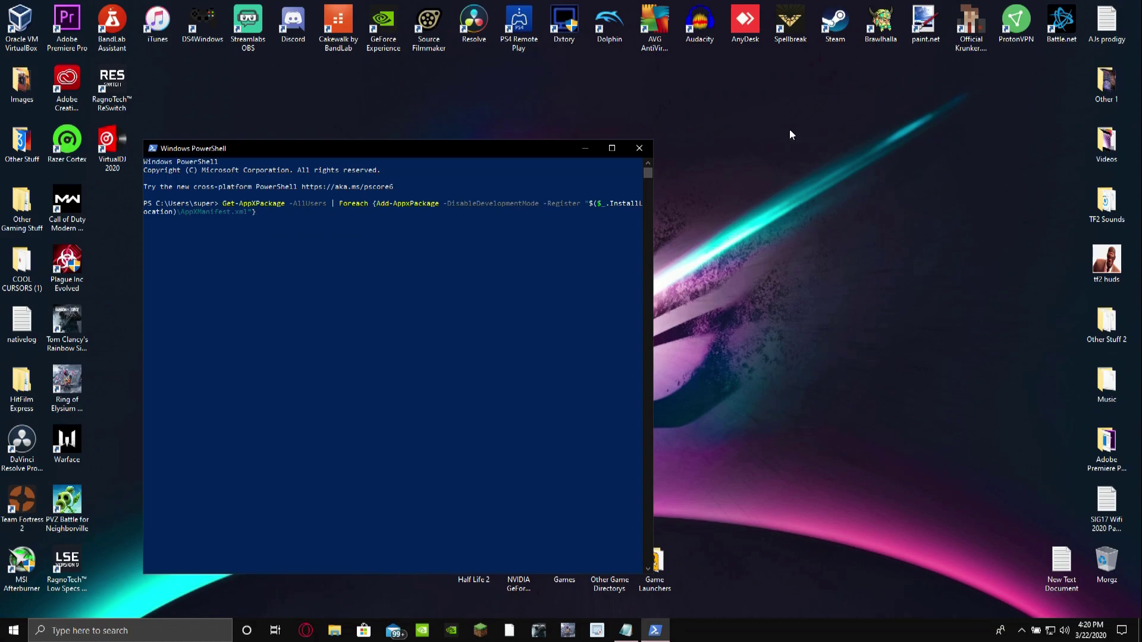
left_click(643, 149)
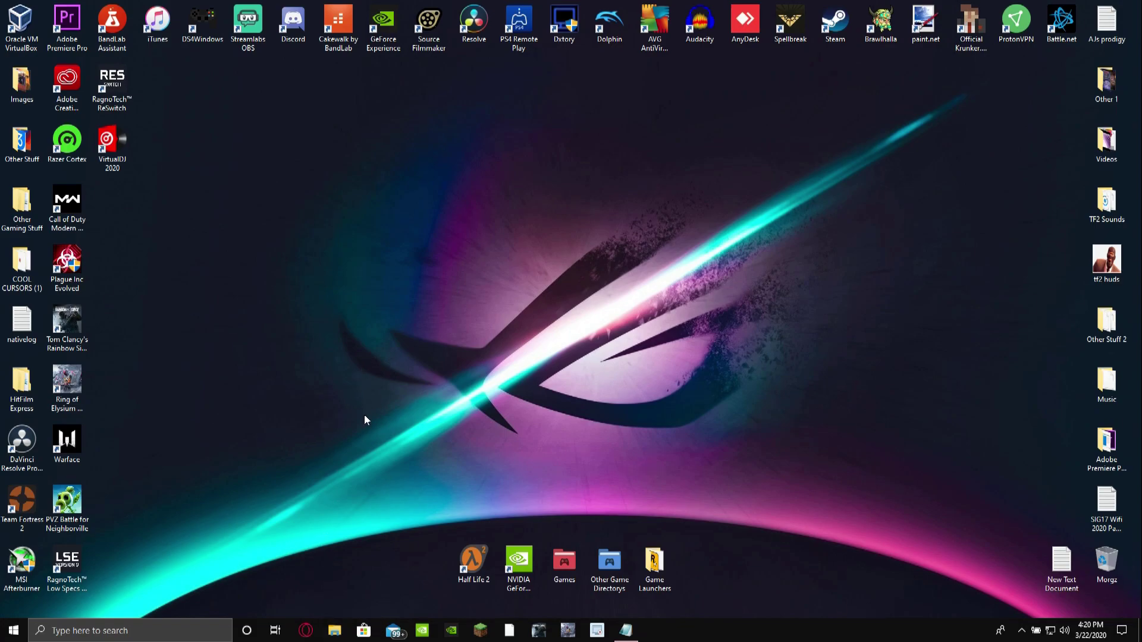
Launch Microsoft Store and view the Minecraft for Windows 10 Starter Collection editions
left_click(364, 632)
scroll(462, 394, "down", 5)
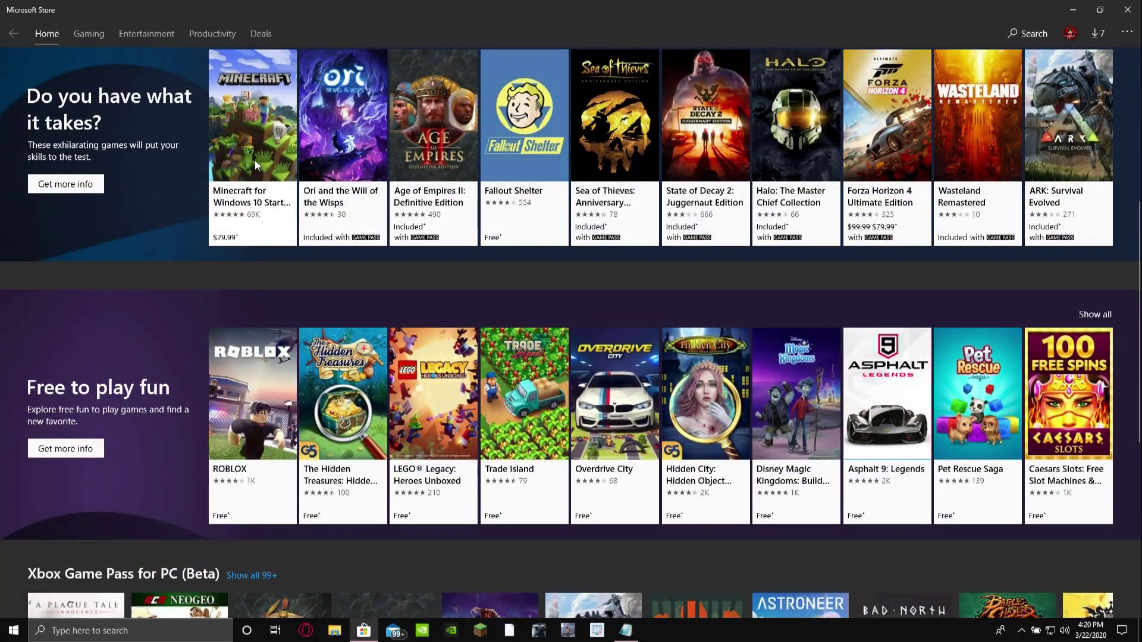
left_click(257, 165)
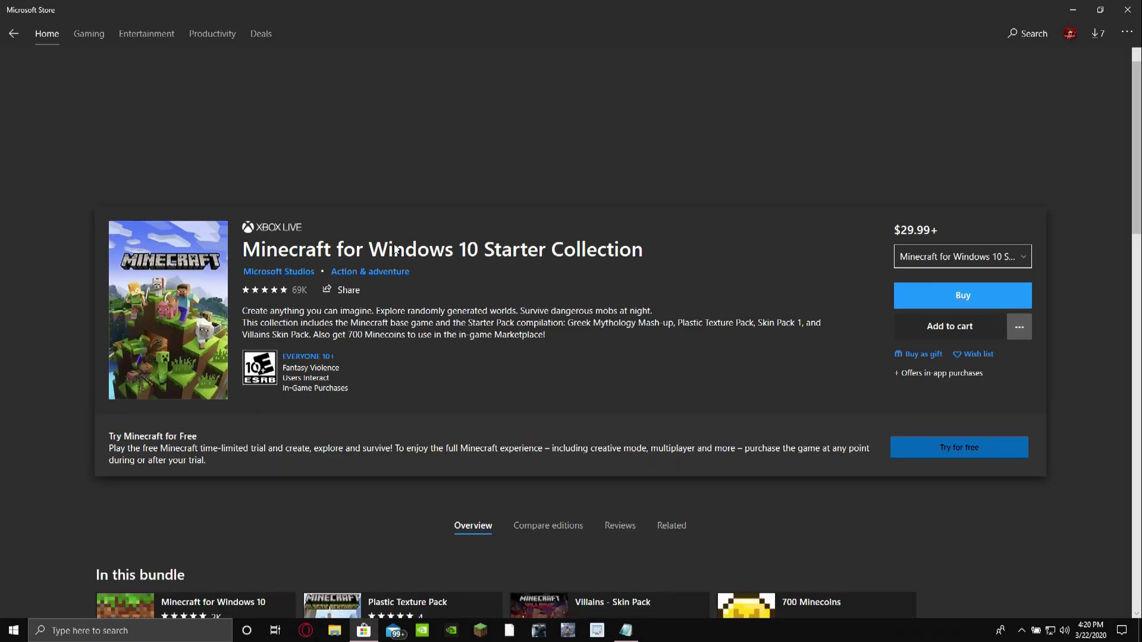
scroll(464, 305, "down", 4)
scroll(366, 195, "up", 6)
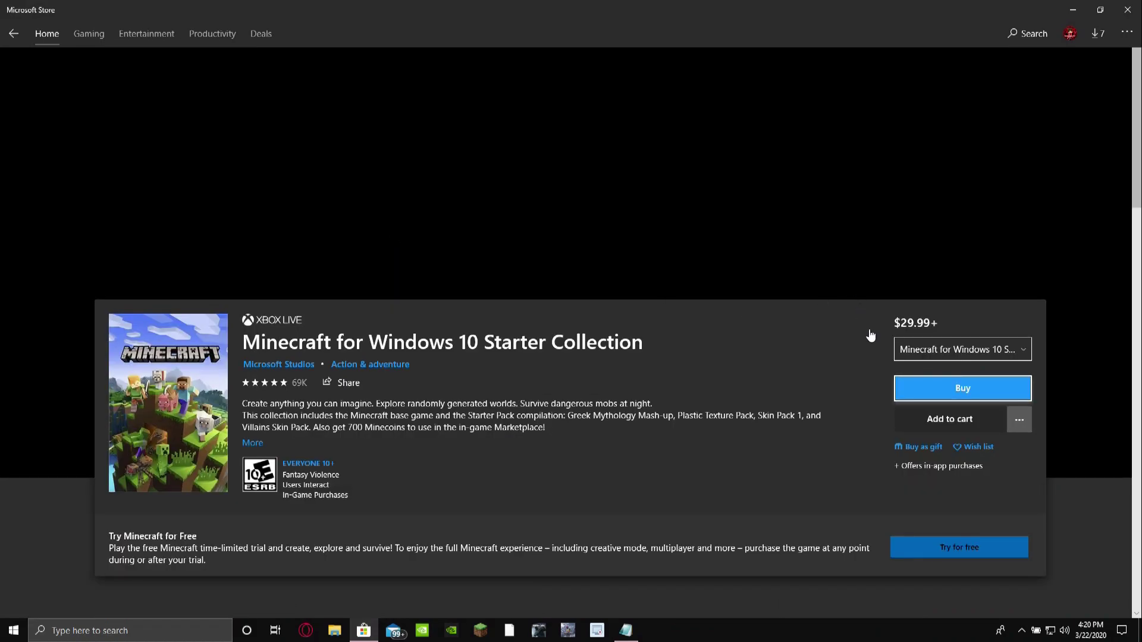
left_click(1002, 351)
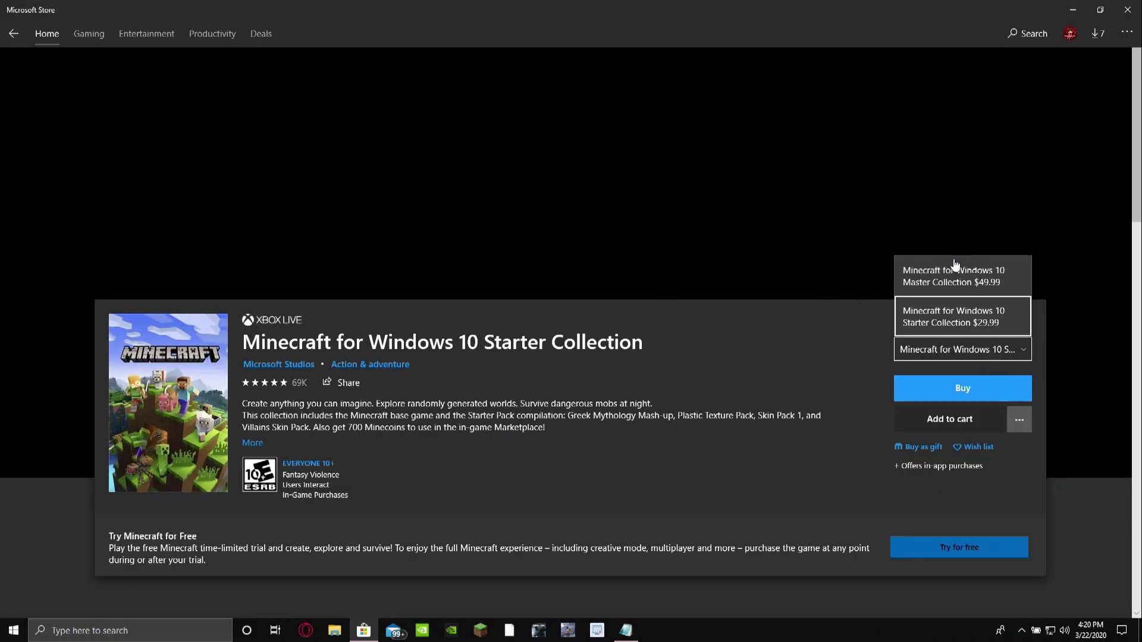
scroll(689, 385, "down", 15)
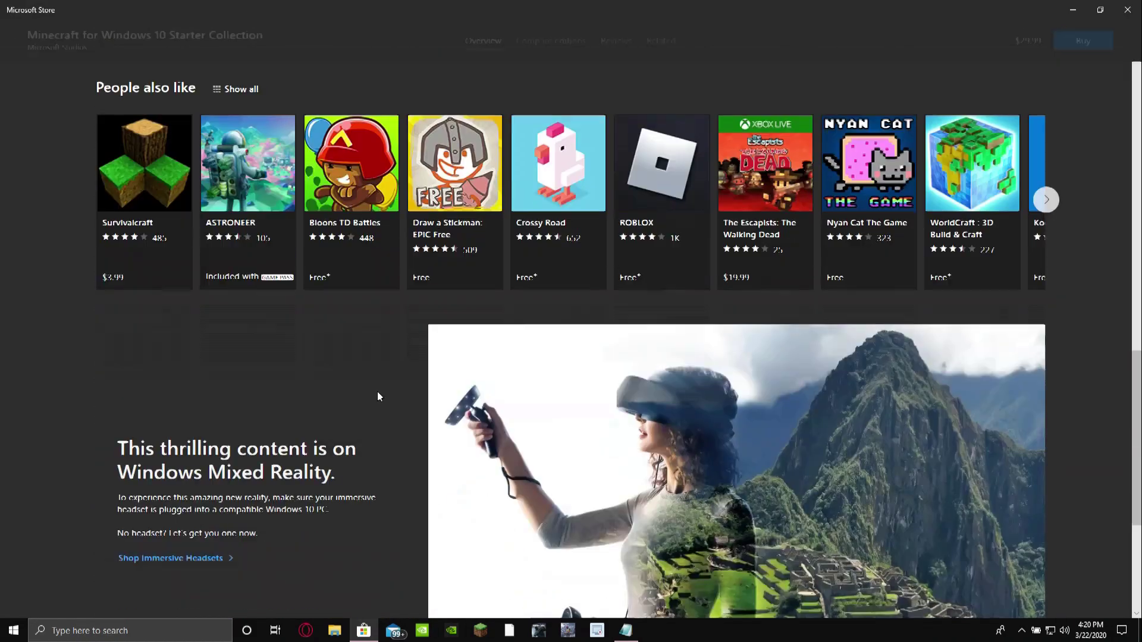
scroll(484, 327, "down", 4)
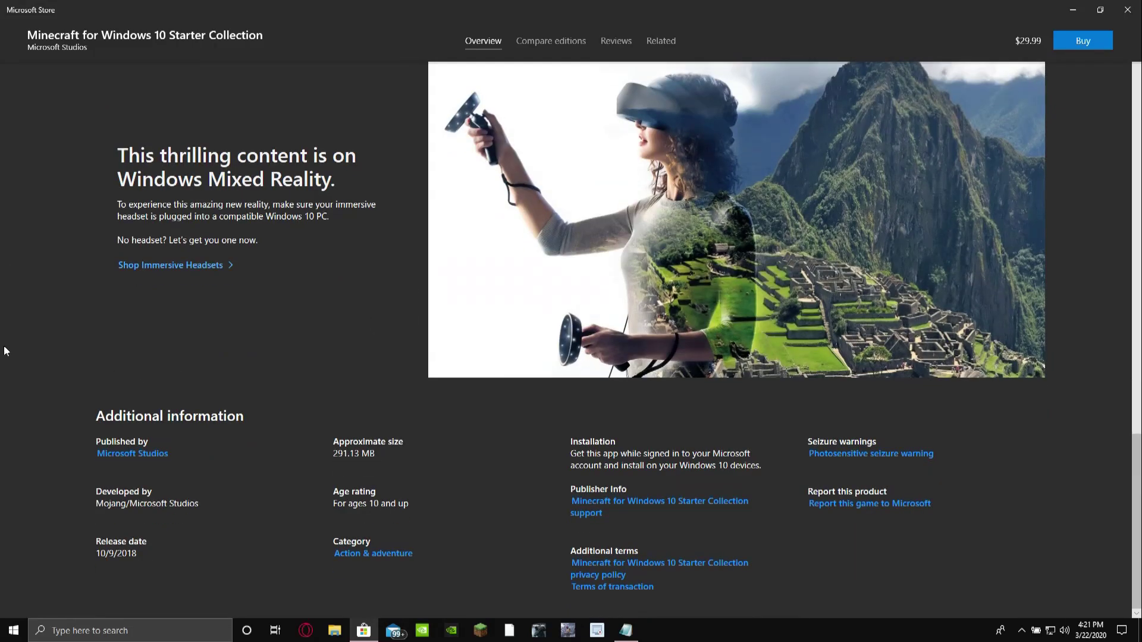
scroll(423, 321, "up", 4)
Return to the Store Home page and browse its featured games and apps
left_click(46, 36)
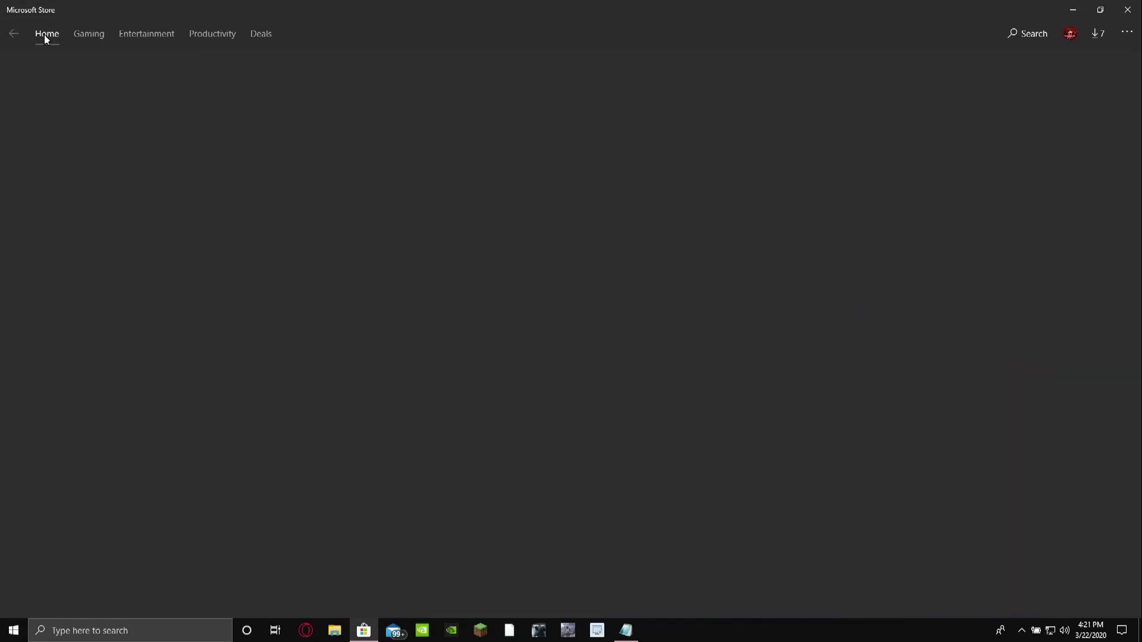
scroll(858, 257, "up", 5)
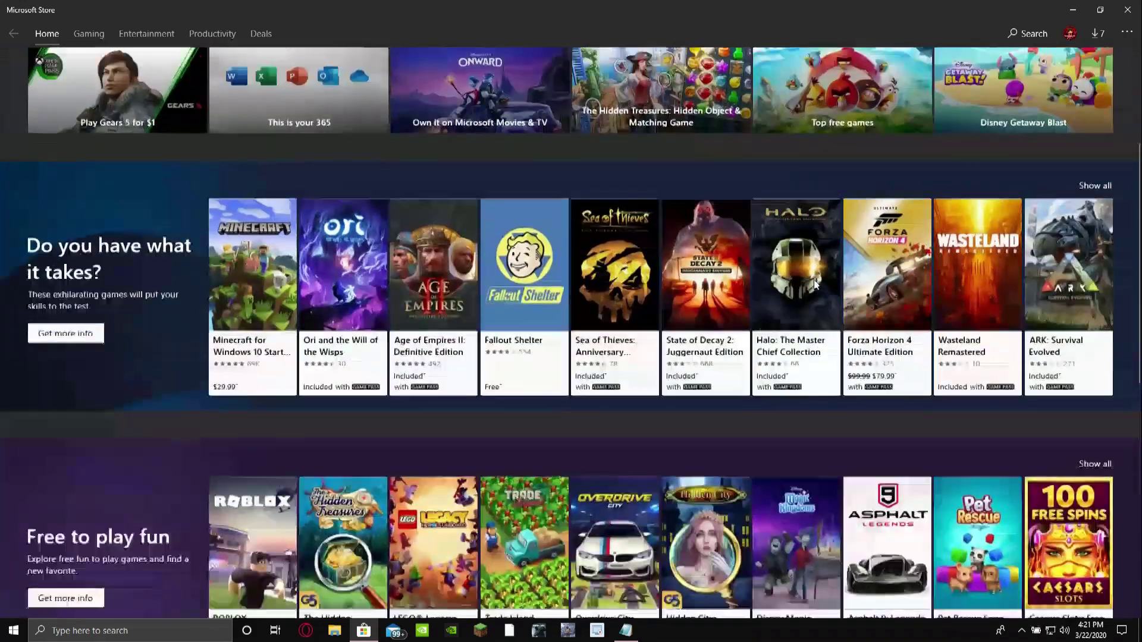
scroll(818, 286, "up", 2)
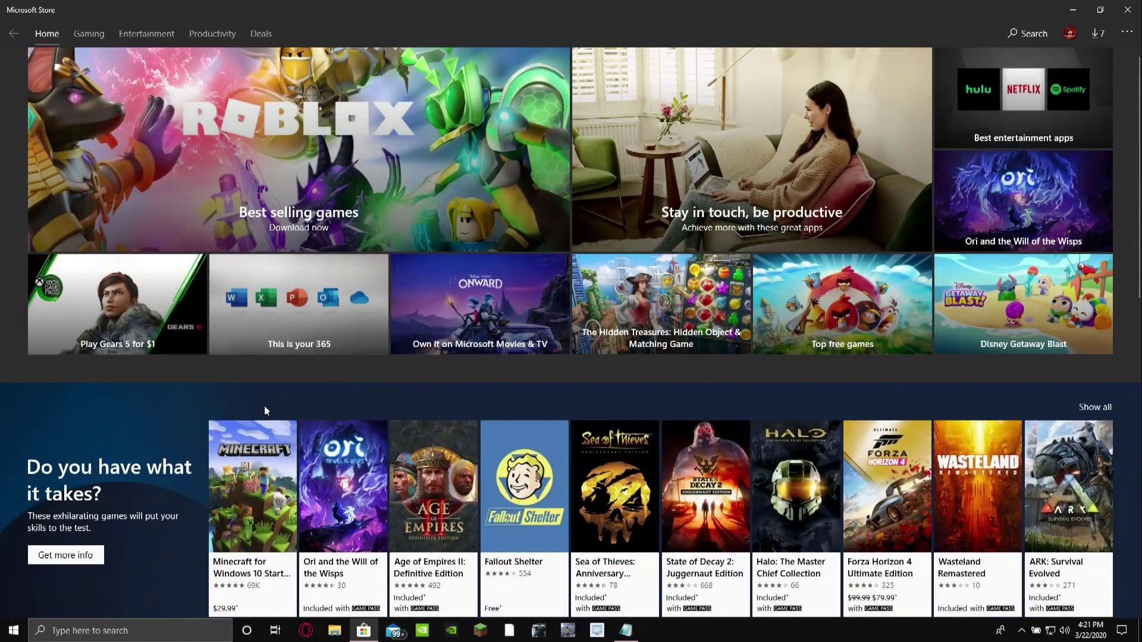
scroll(194, 423, "down", 10)
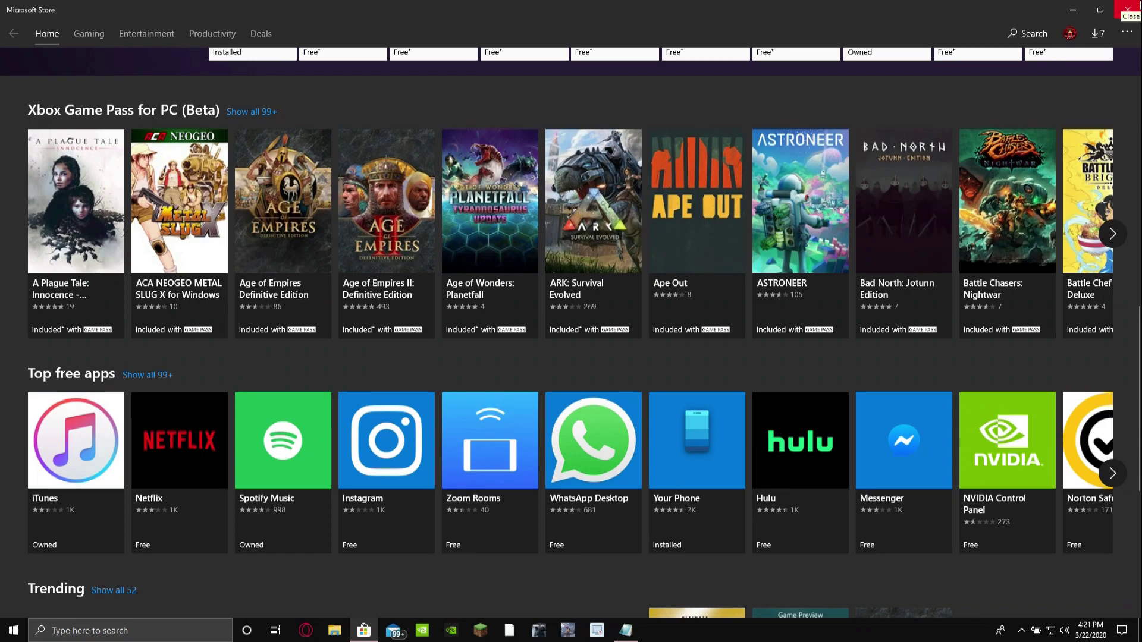
scroll(1133, 5, "up", 3)
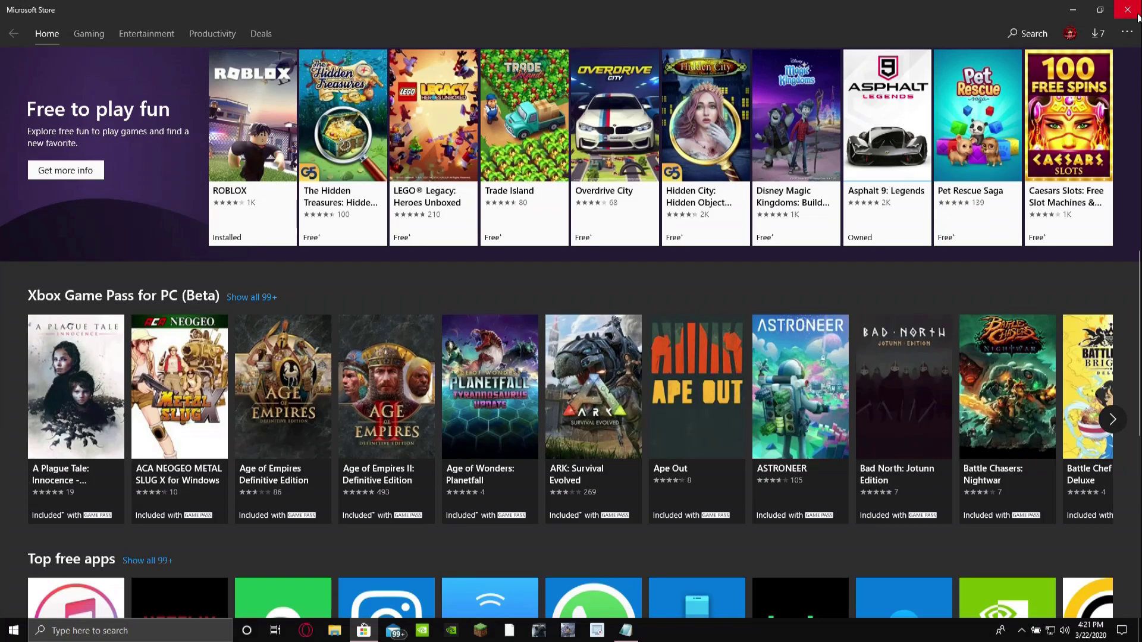
Close Microsoft Store and bring up the Start menu
left_click(1137, 17)
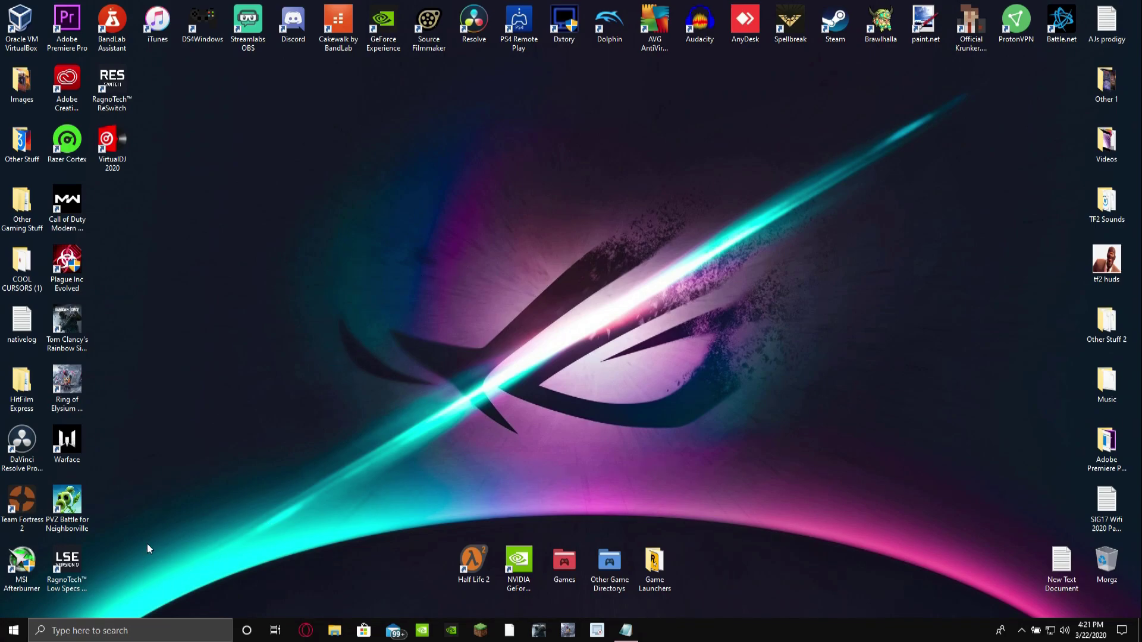
key("super")
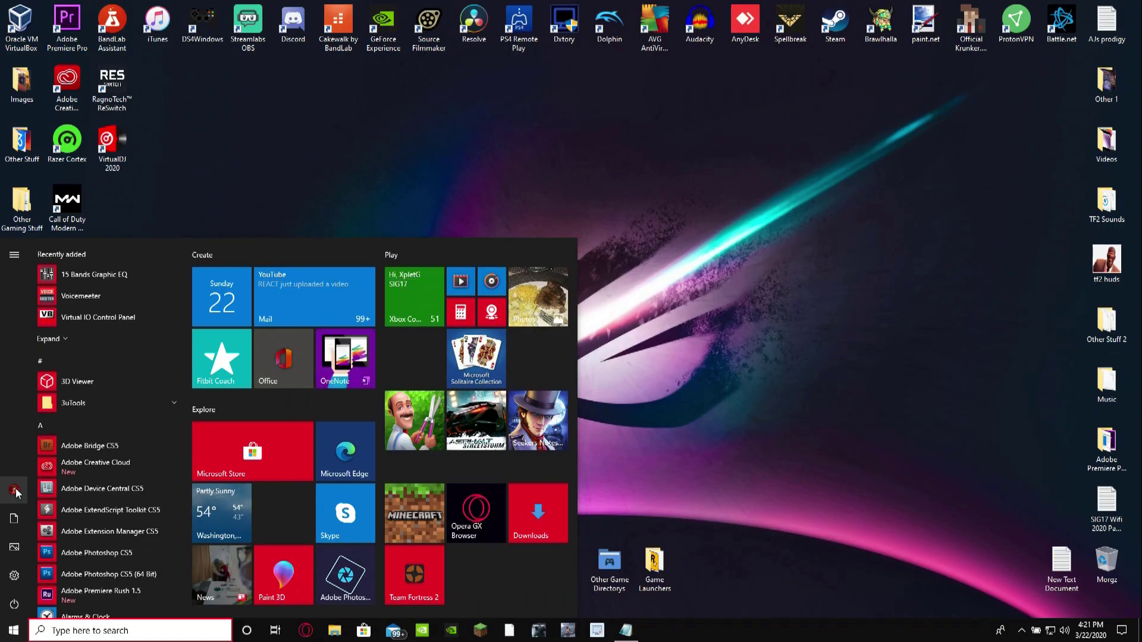
Open account settings from the Start user avatar and go to Email & accounts
left_click(43, 218)
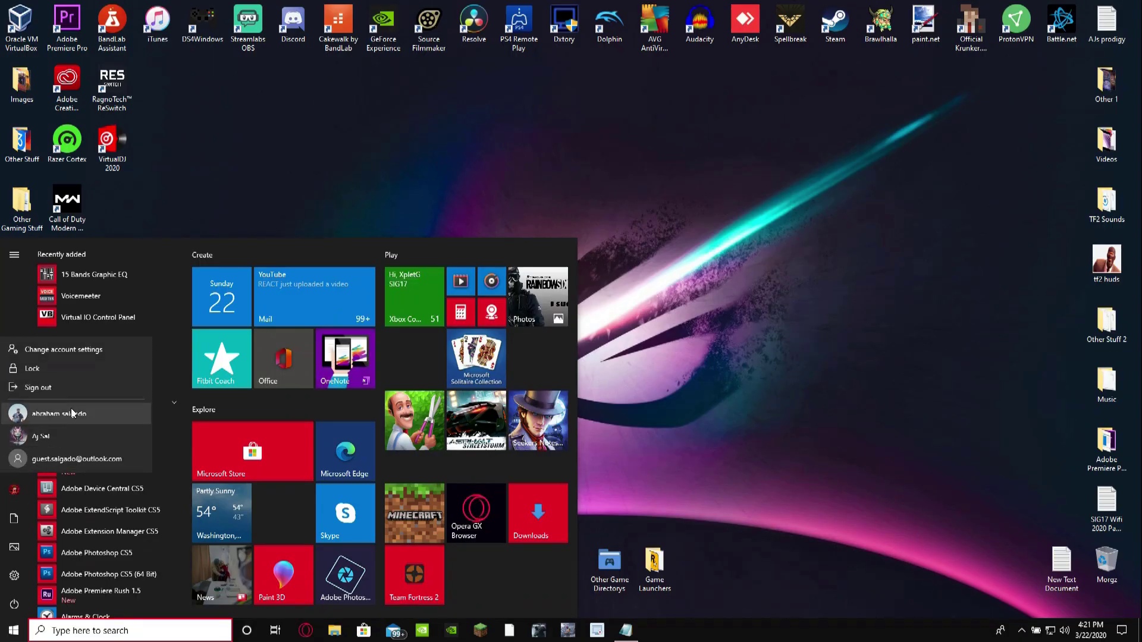
left_click(96, 348)
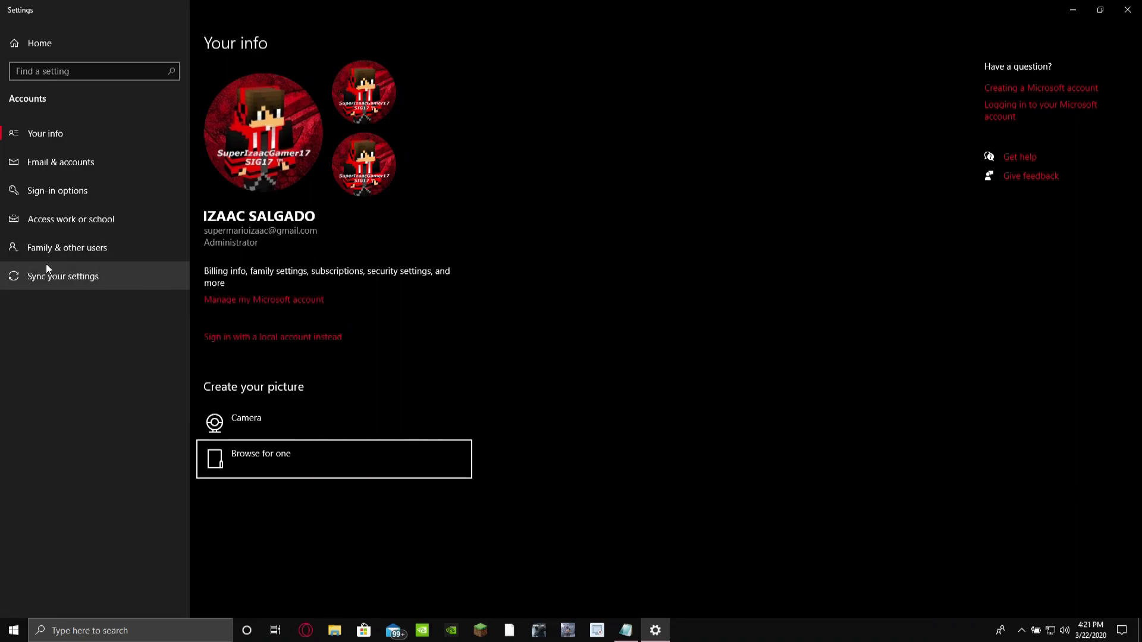
left_click(104, 252)
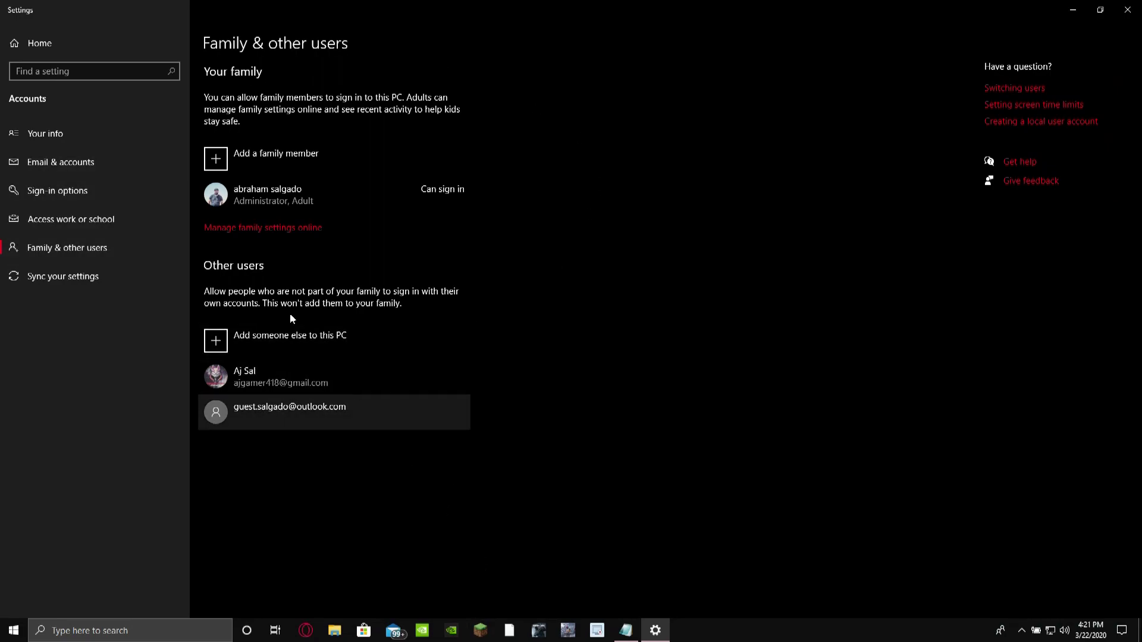
left_click(101, 158)
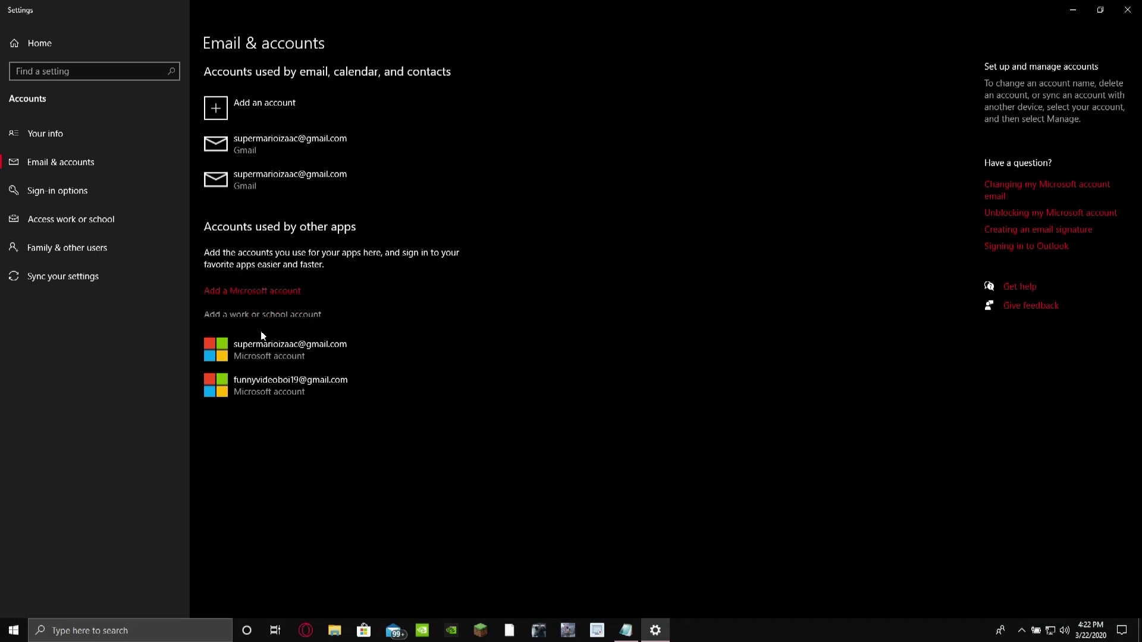
Start adding a Microsoft account, cancel the sign-in dialog, and close Settings
left_click(287, 293)
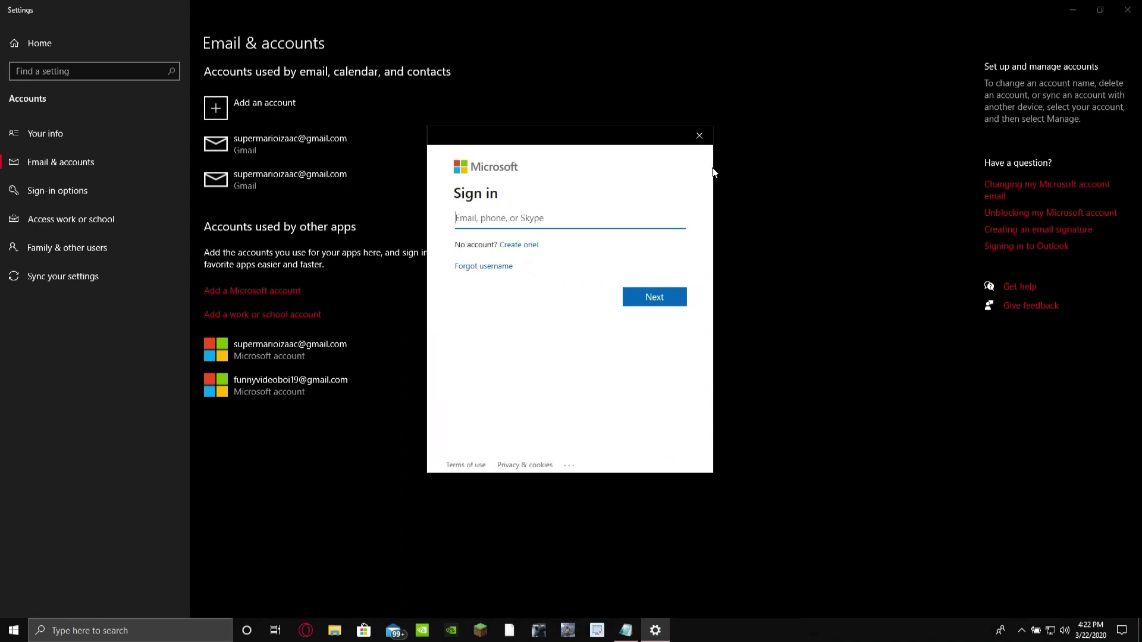
left_click(700, 137)
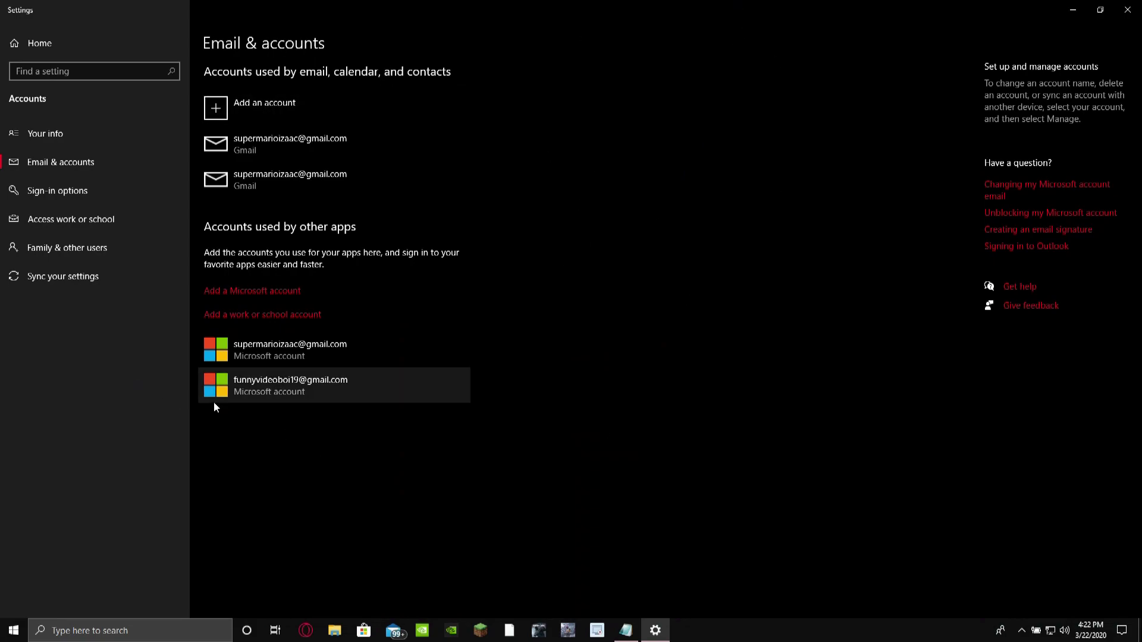
left_click(1128, 10)
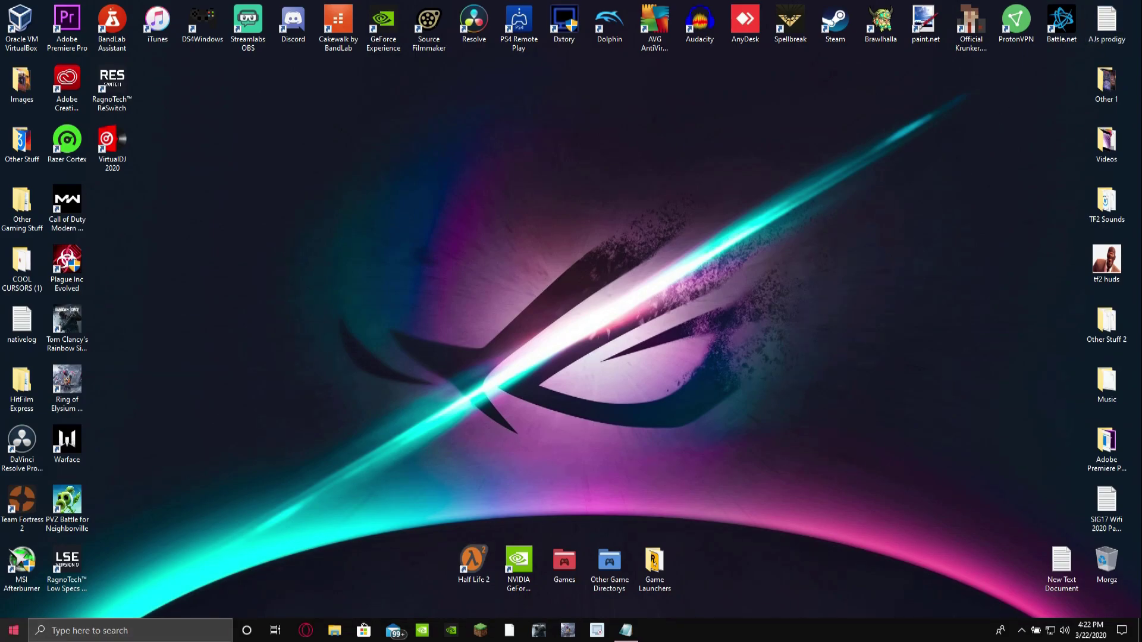
left_click(13, 630)
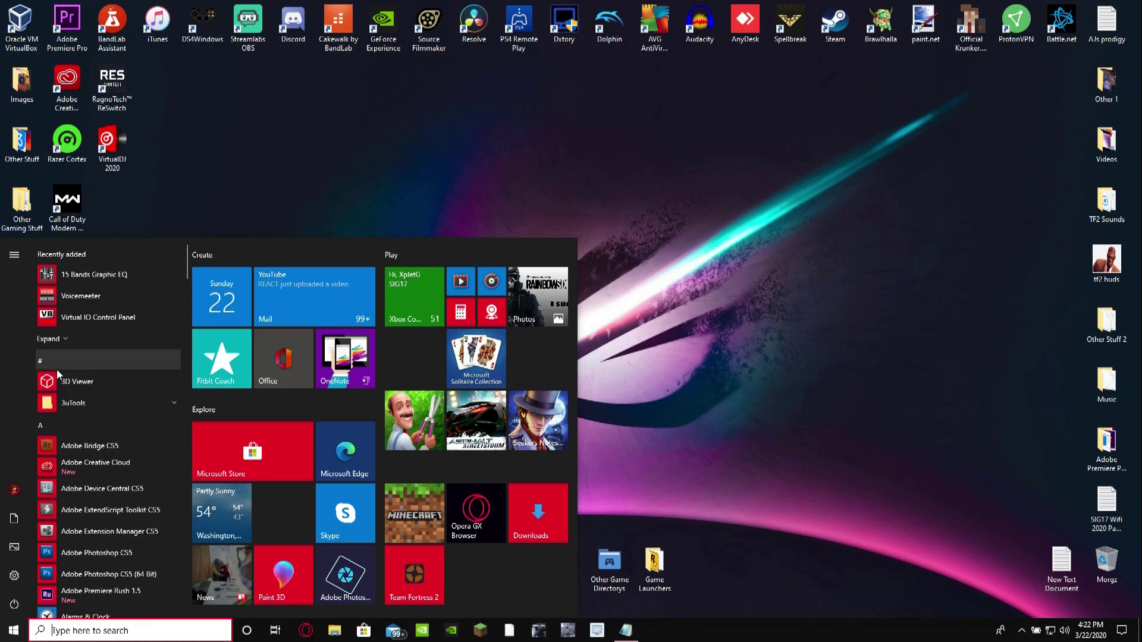
left_click(364, 128)
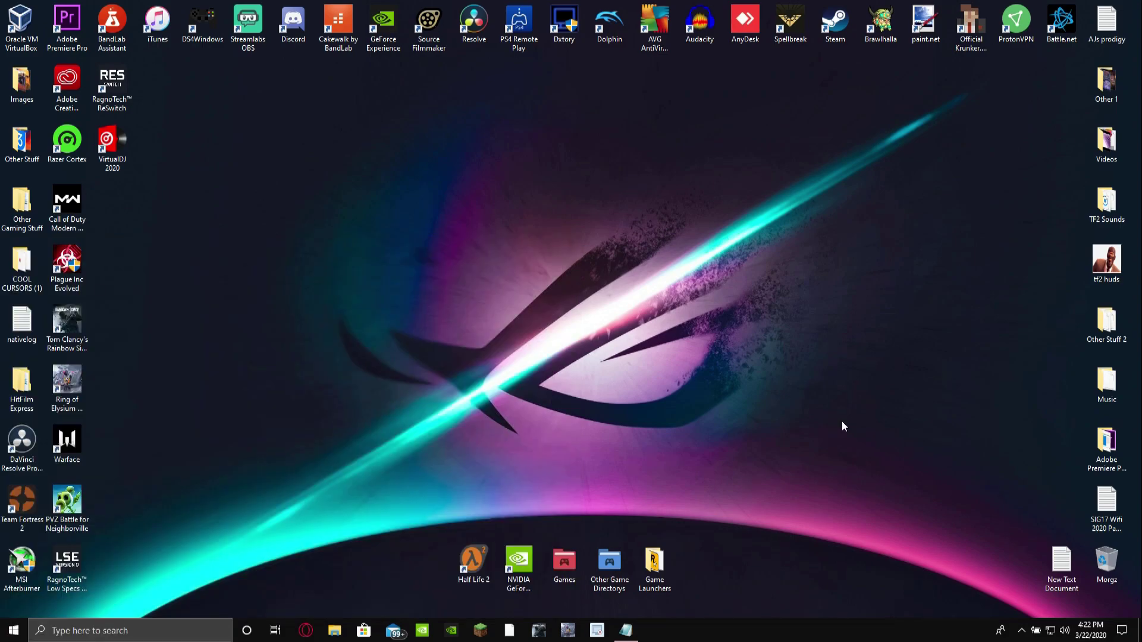
left_click(13, 630)
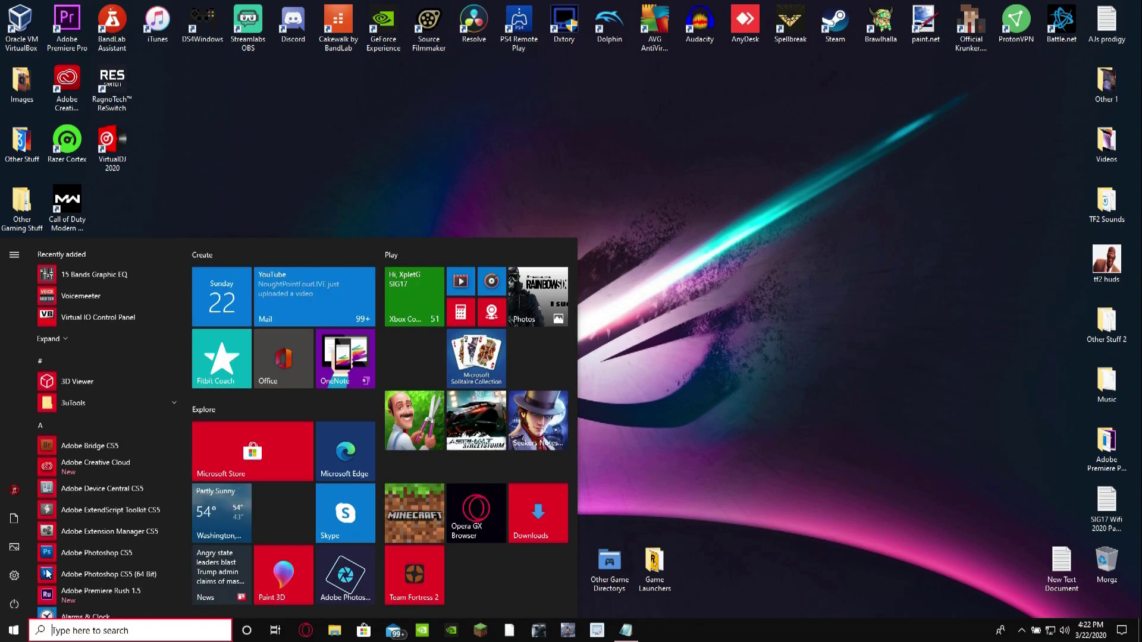
left_click(13, 491)
left_click(59, 352)
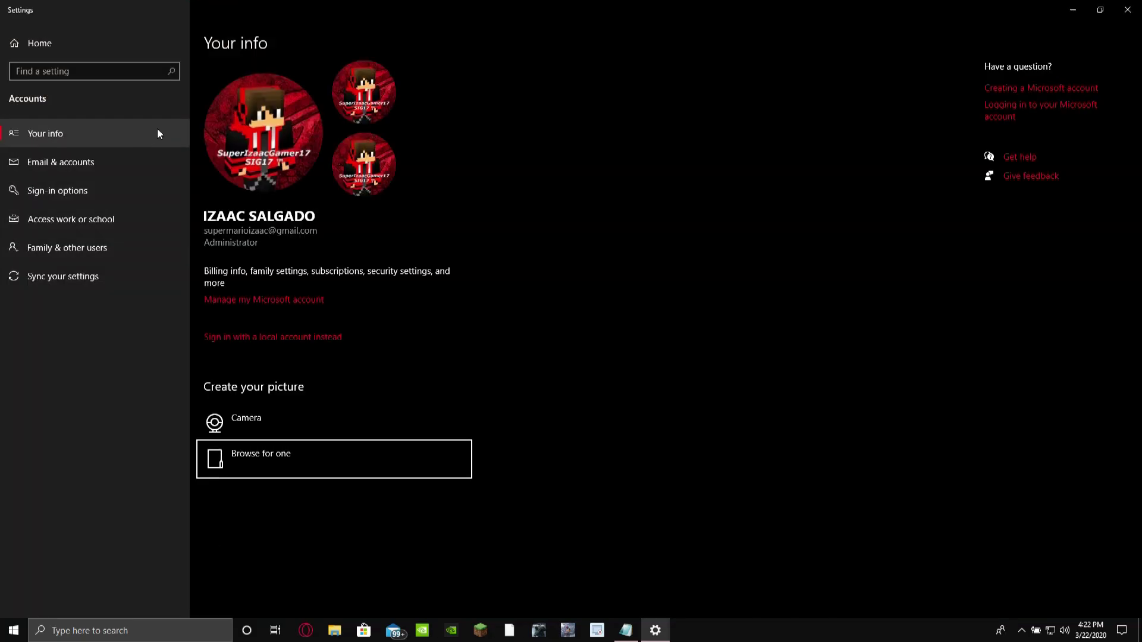
left_click(121, 152)
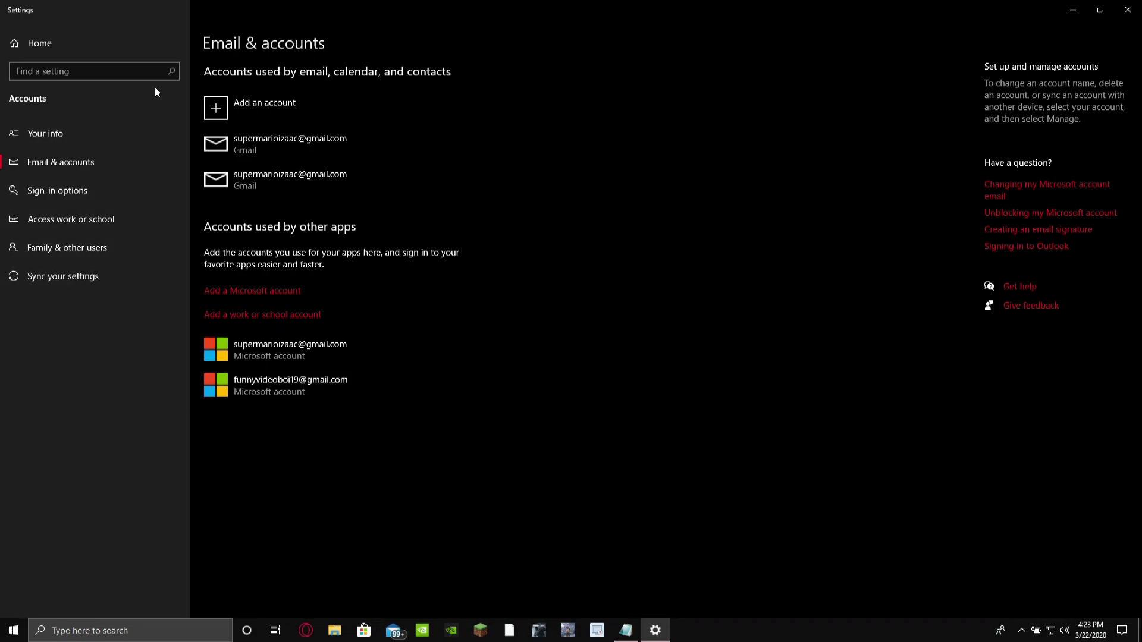
left_click(1127, 10)
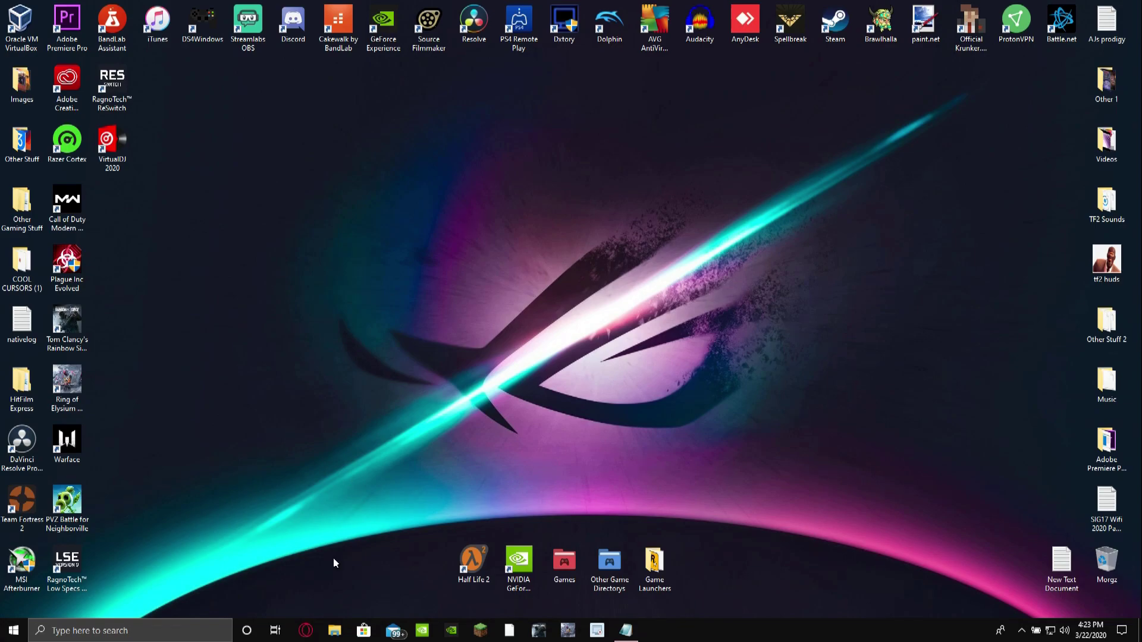
left_click(373, 627)
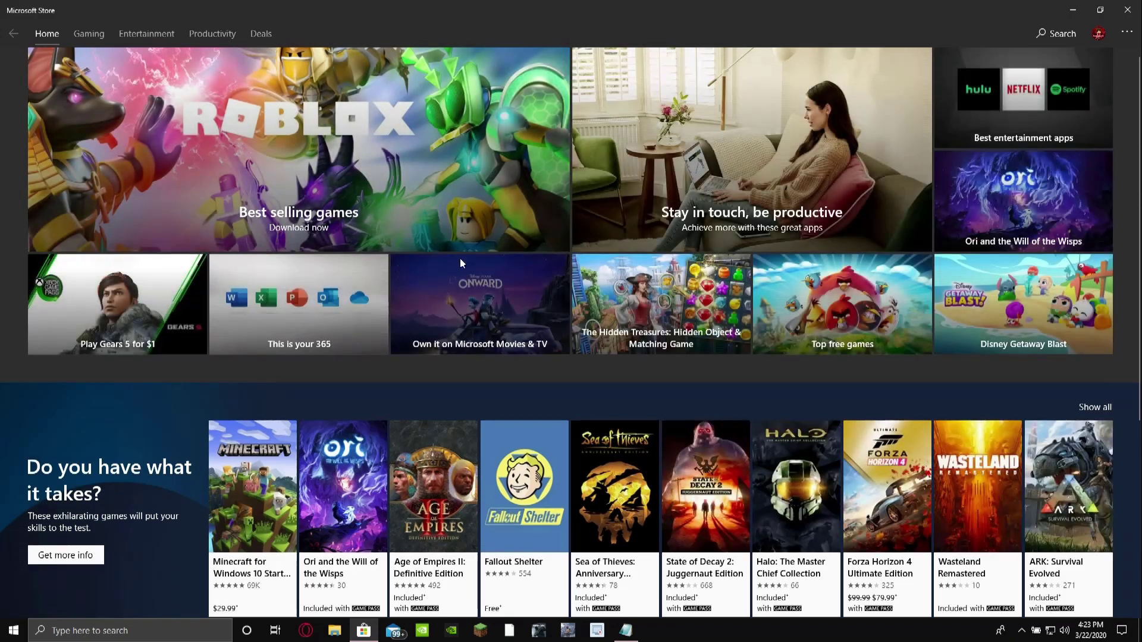
scroll(467, 250, "down", 3)
scroll(470, 244, "up", 3)
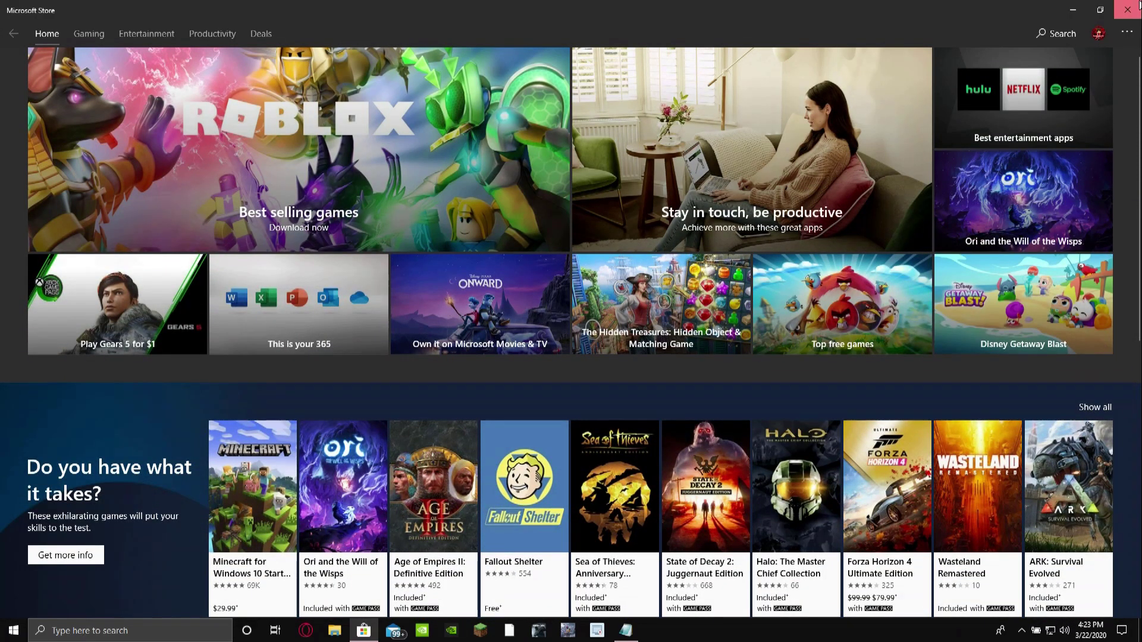
left_click(1127, 10)
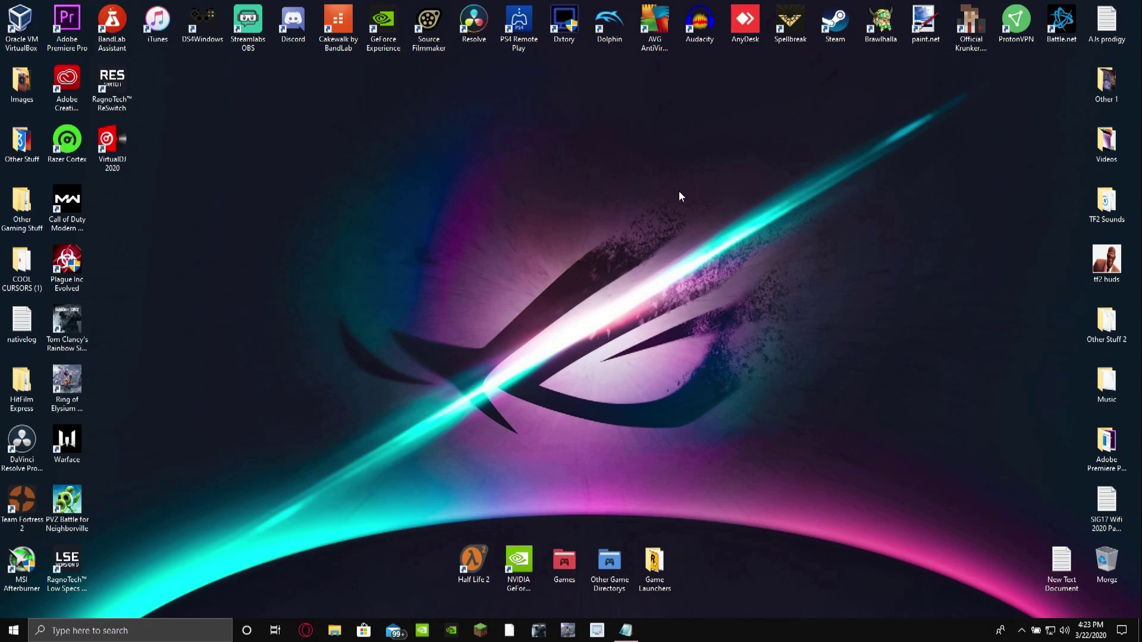